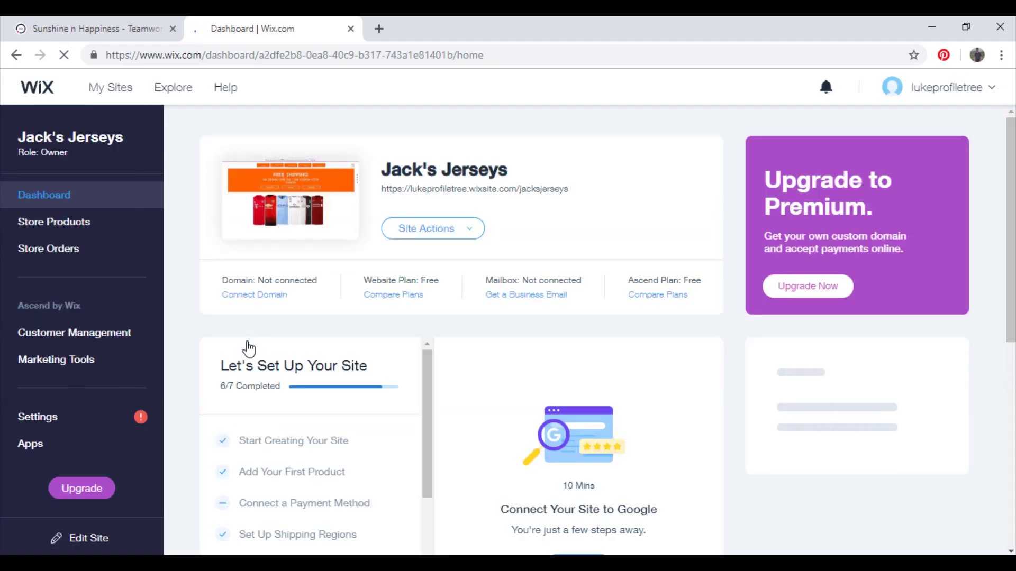
Step: Go to Marketing Tools on the Jack's Jerseys dashboard to reach the Offer Coupons card
click(109, 365)
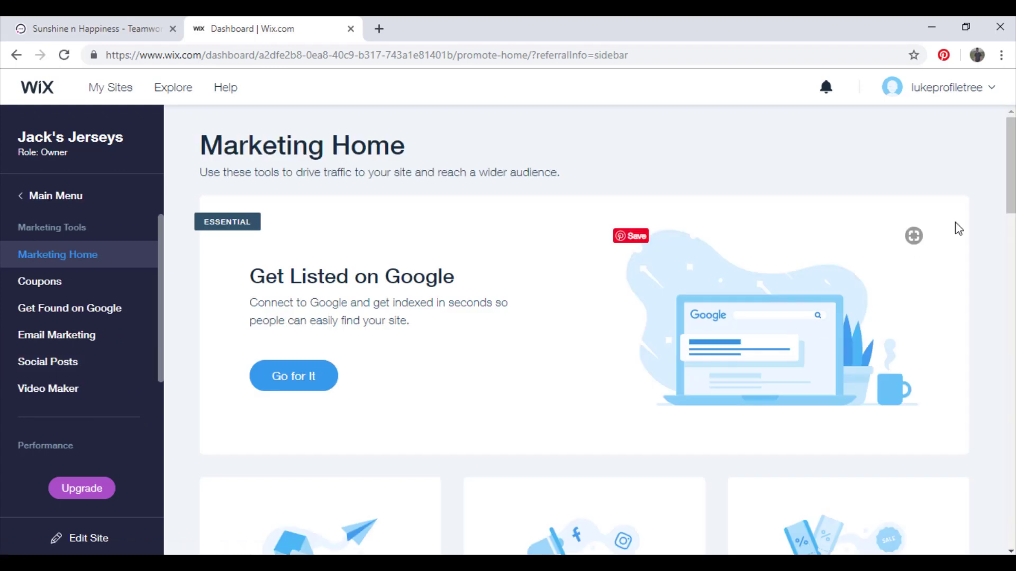
scroll(980, 219, down, 3)
scroll(937, 262, down, 1)
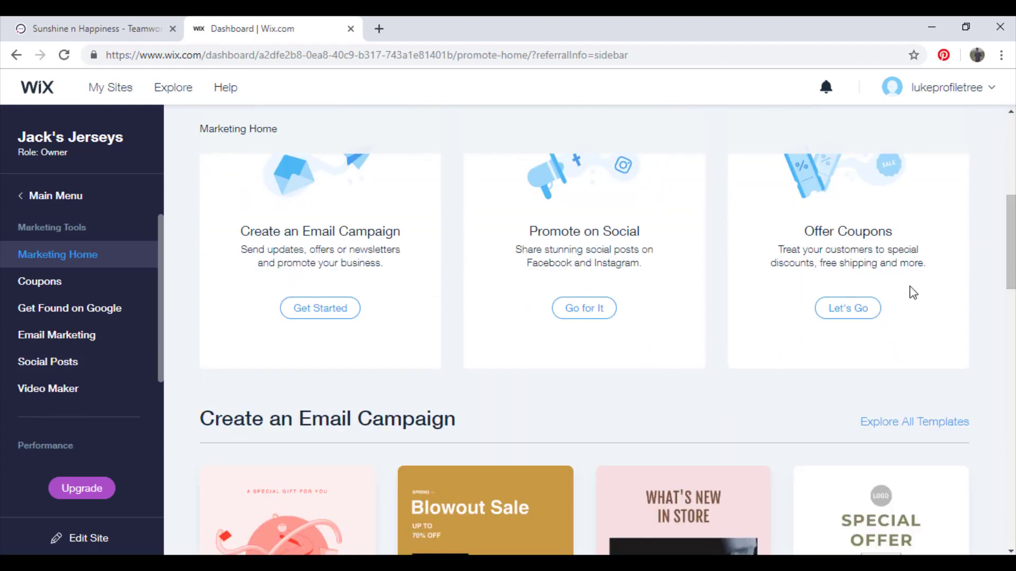
Step: Draft a £ discount coupon with code European123, name Jersey Discount and £8 off
click(859, 317)
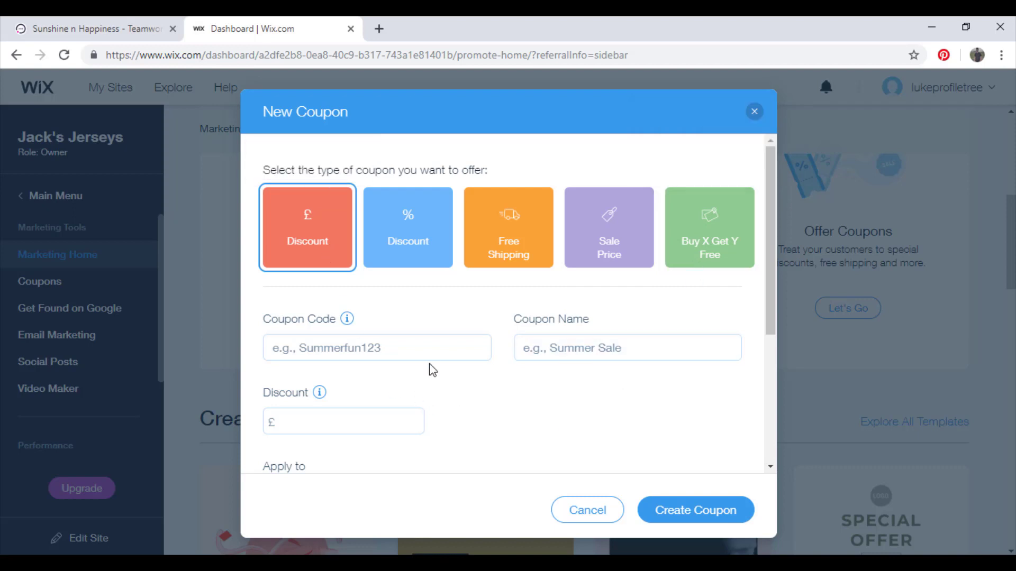
click(428, 340)
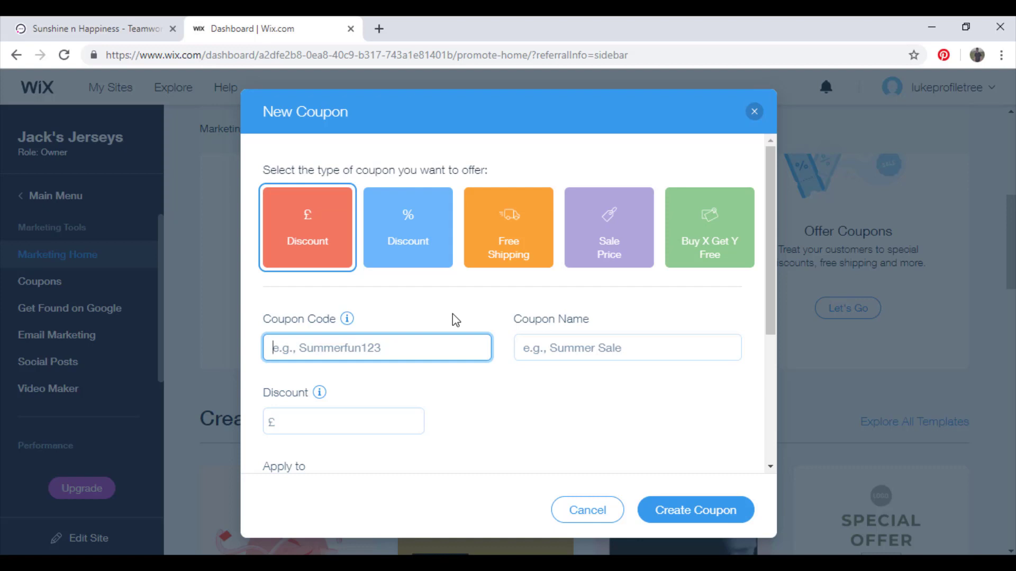
text(European123)
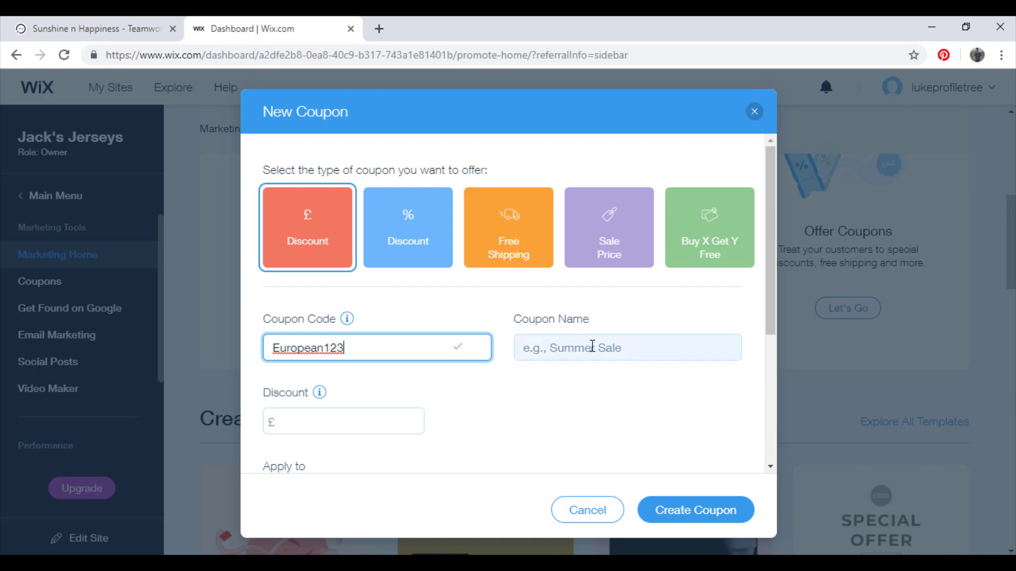
click(592, 347)
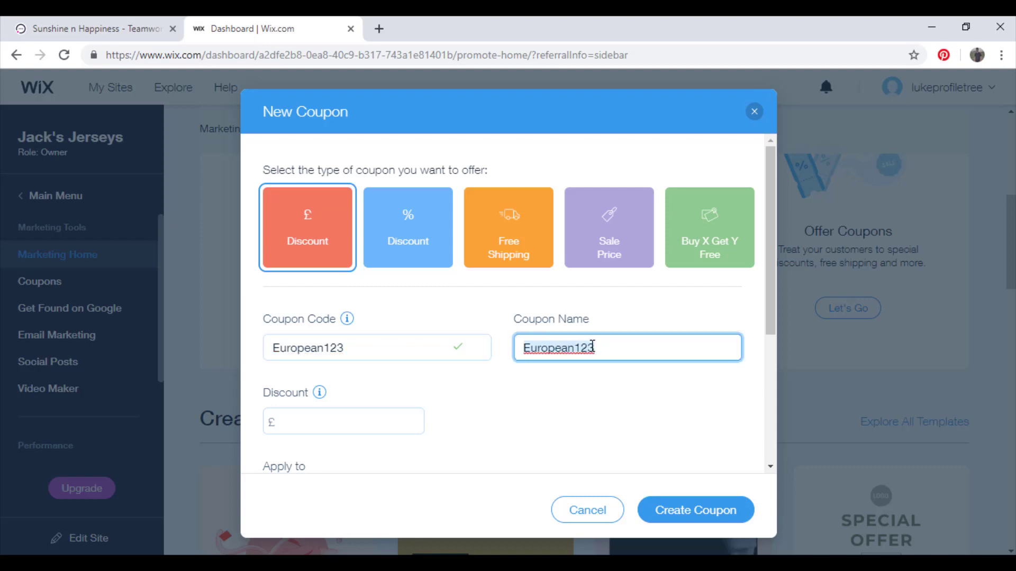
key(BackSpace)
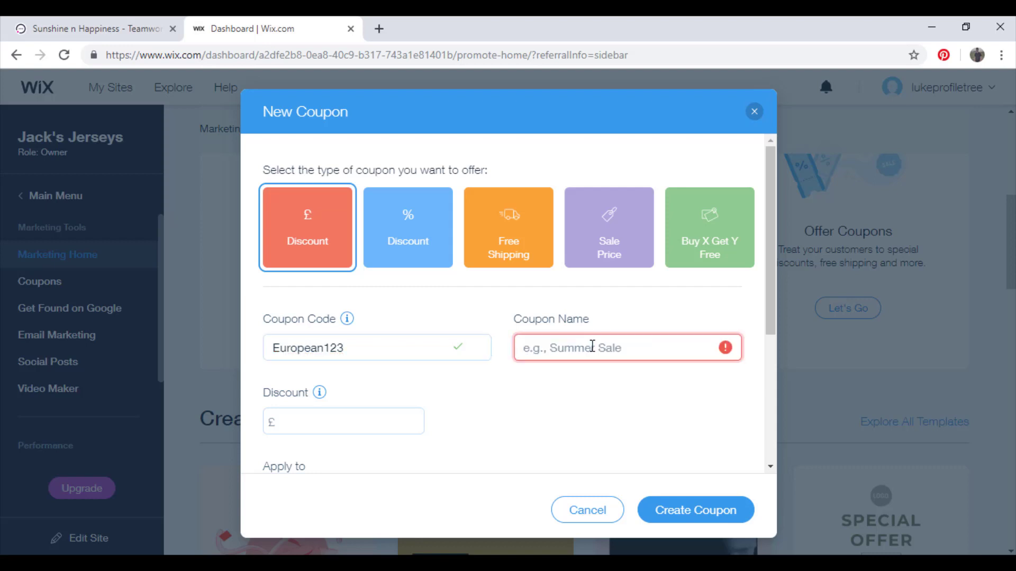
text(Jersey Discount)
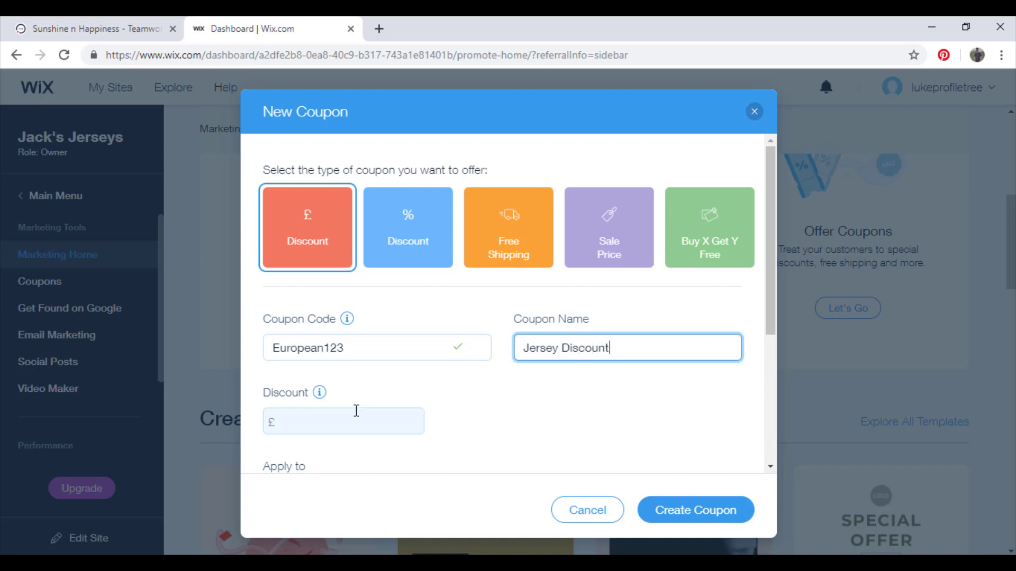
click(356, 411)
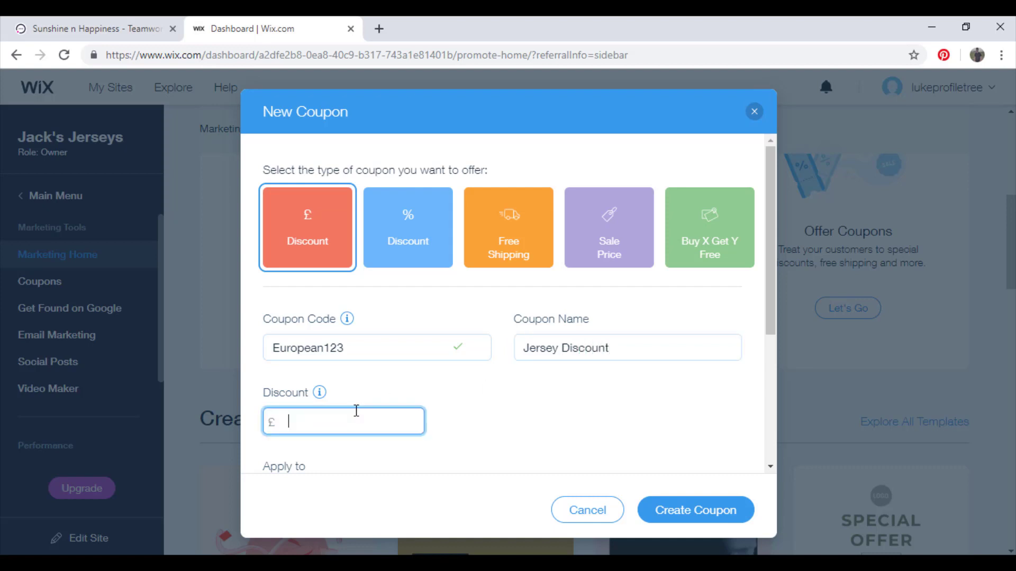
text(8)
click(530, 386)
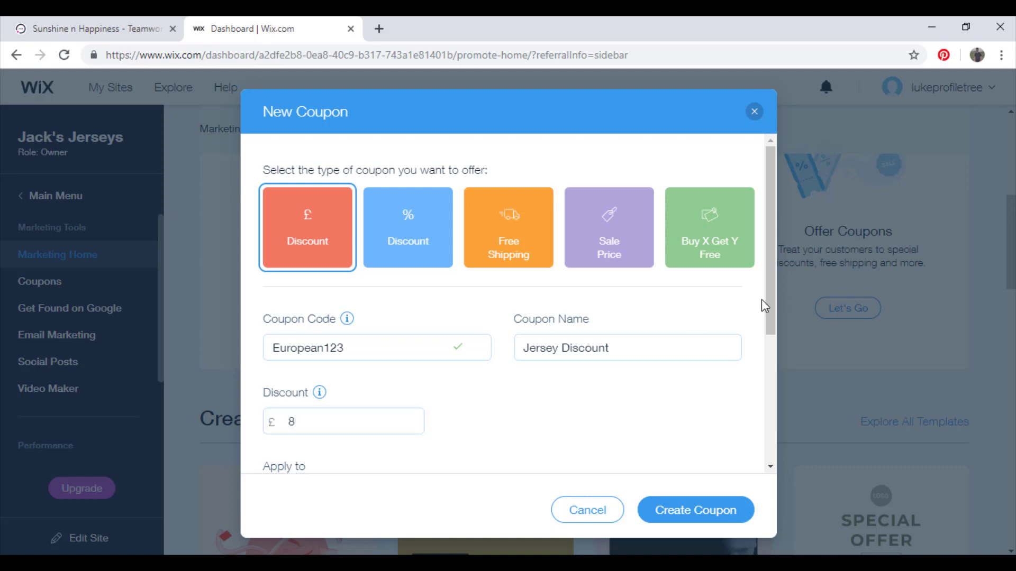
drag(771, 301, 771, 358)
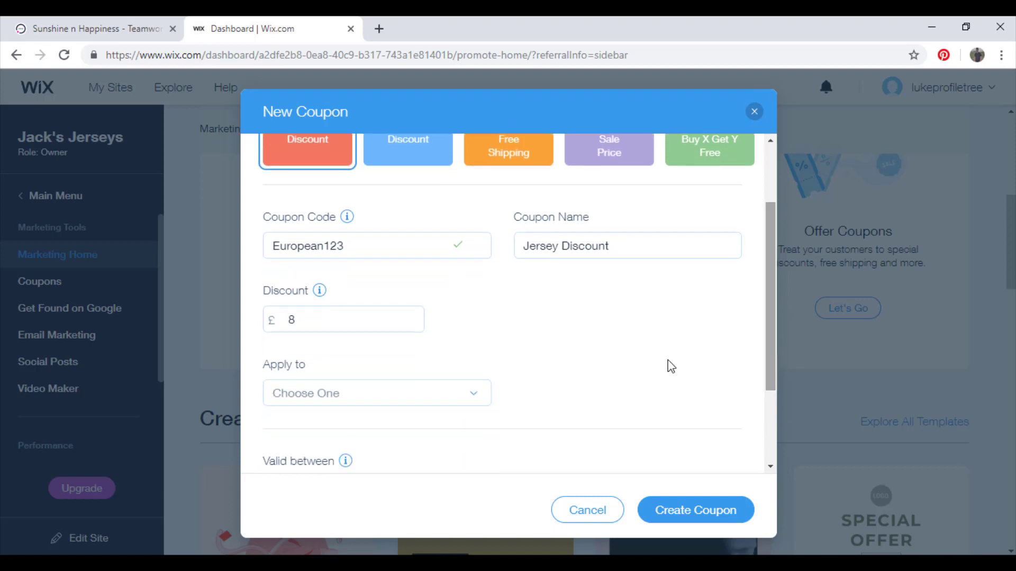
Step: Limit the coupon to the specific product Bayern Munich Jersey
click(434, 396)
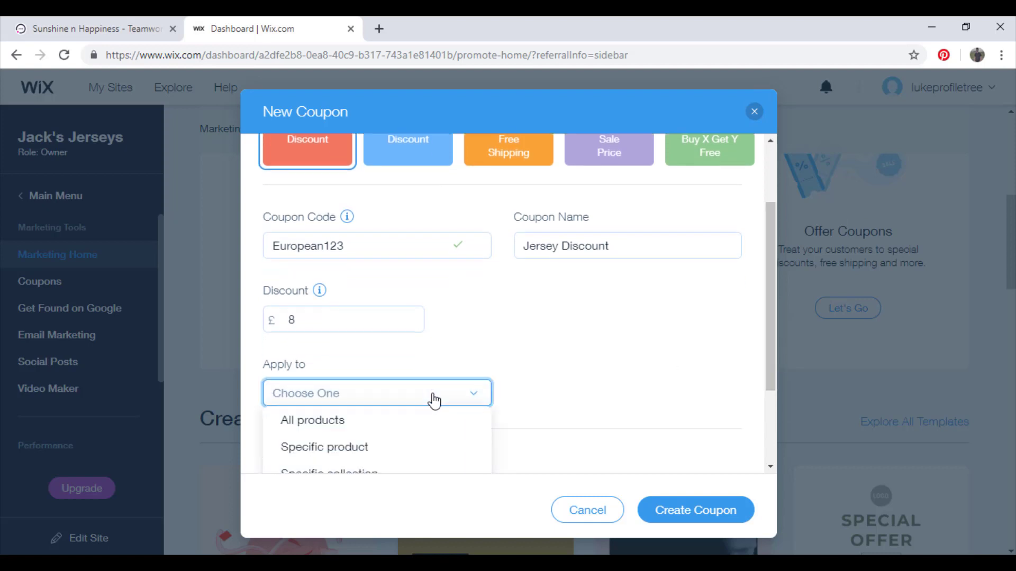
click(448, 445)
click(641, 393)
click(701, 428)
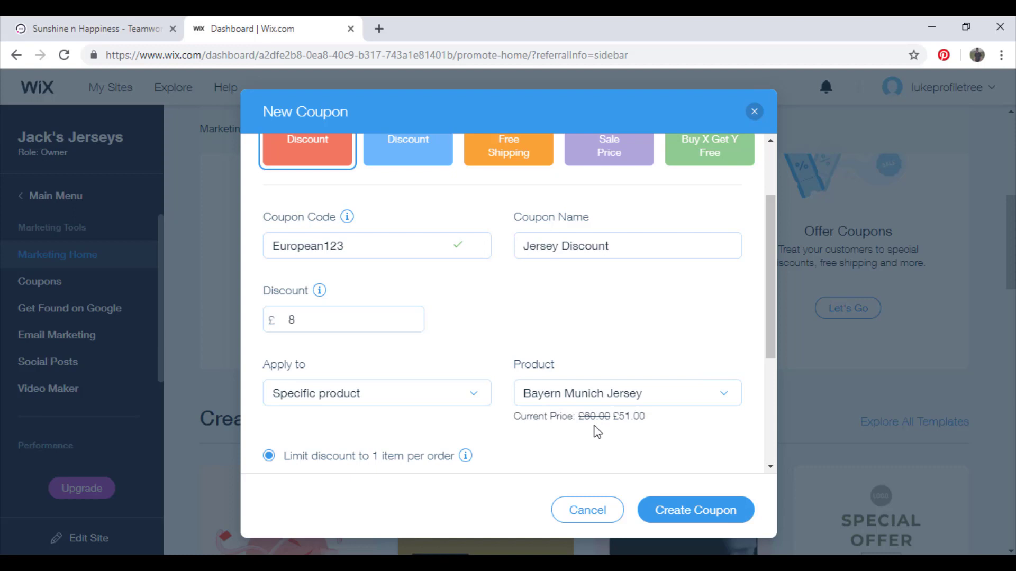
drag(771, 319, 762, 410)
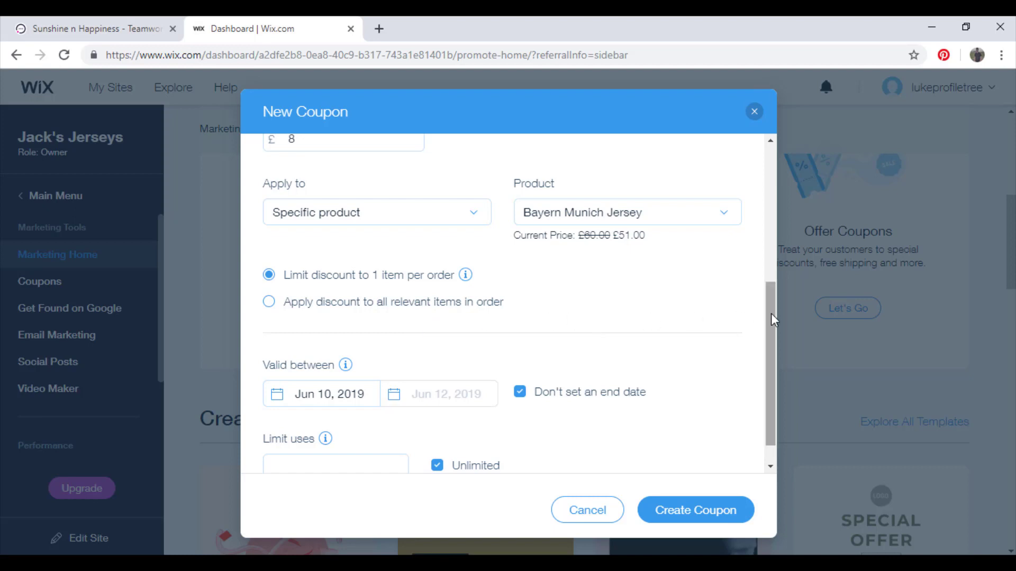
drag(773, 313, 769, 338)
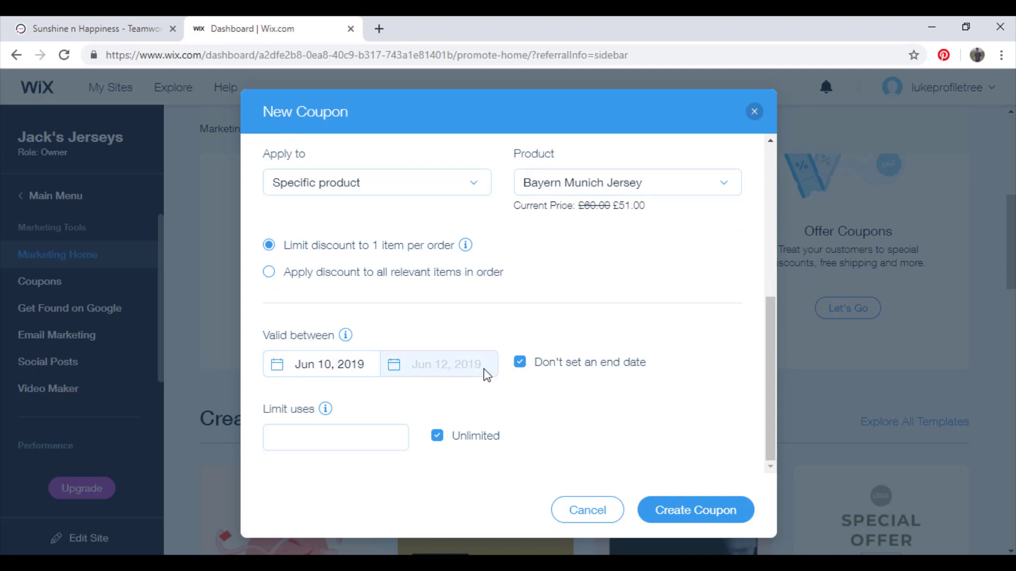
Step: Set the coupon to end Jun 28, 2019 with one use, and create it
click(520, 364)
click(442, 364)
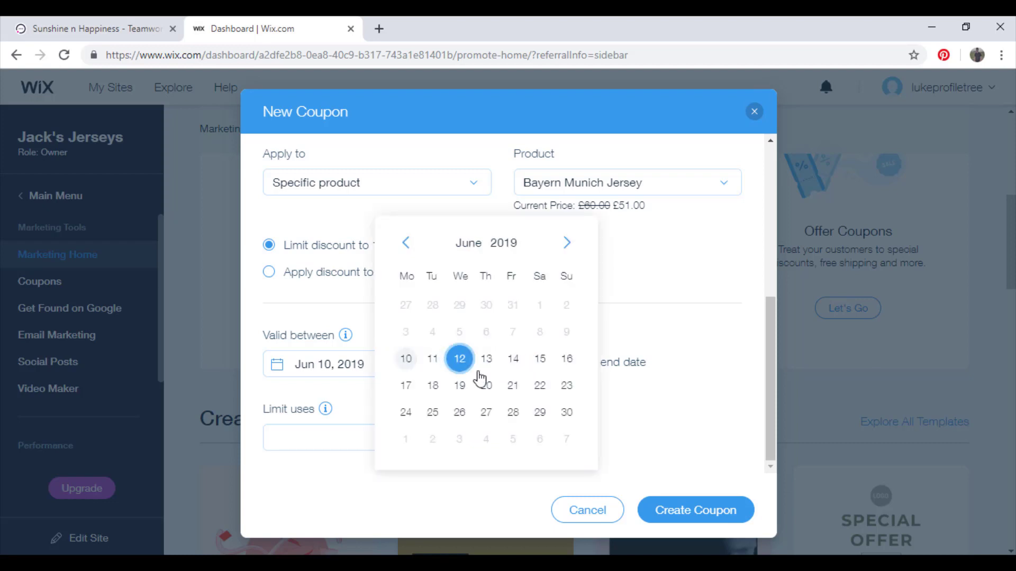
click(512, 414)
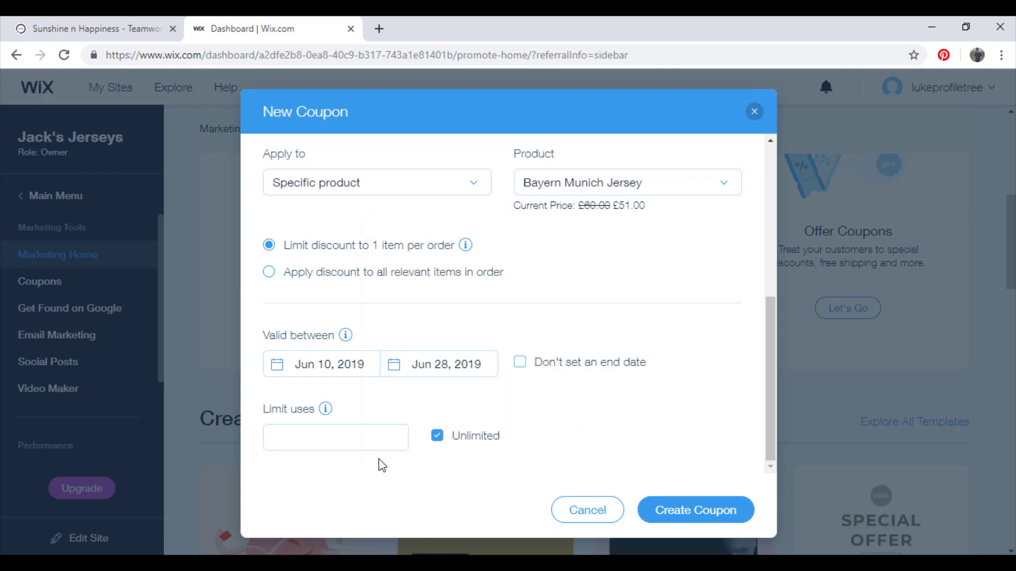
click(437, 436)
text(1)
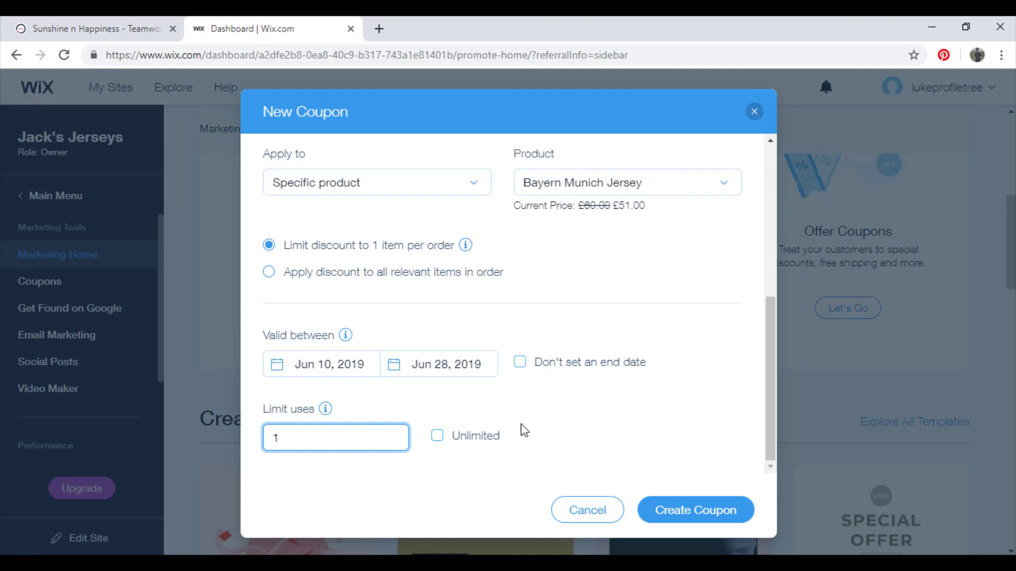
click(521, 429)
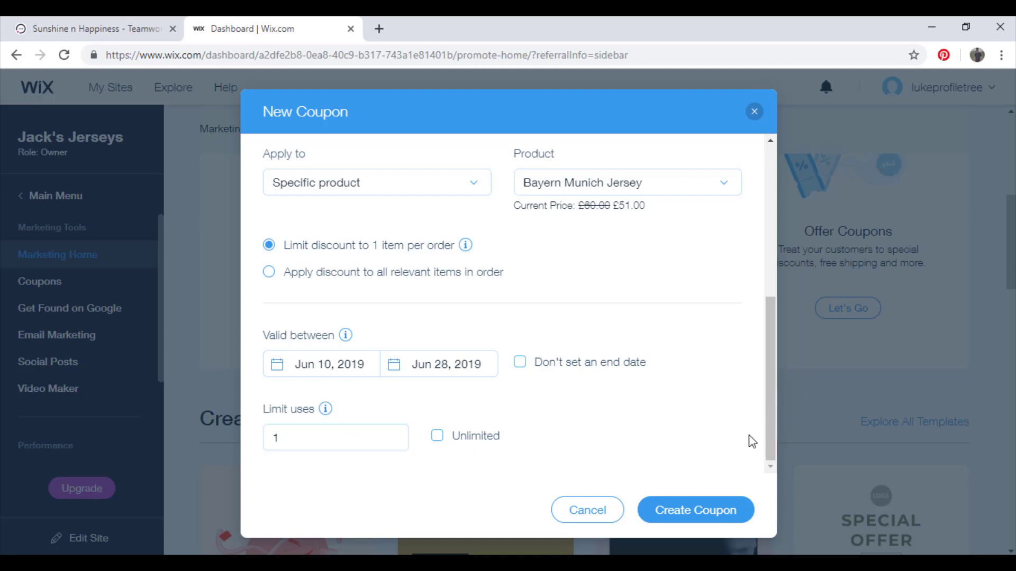
click(717, 513)
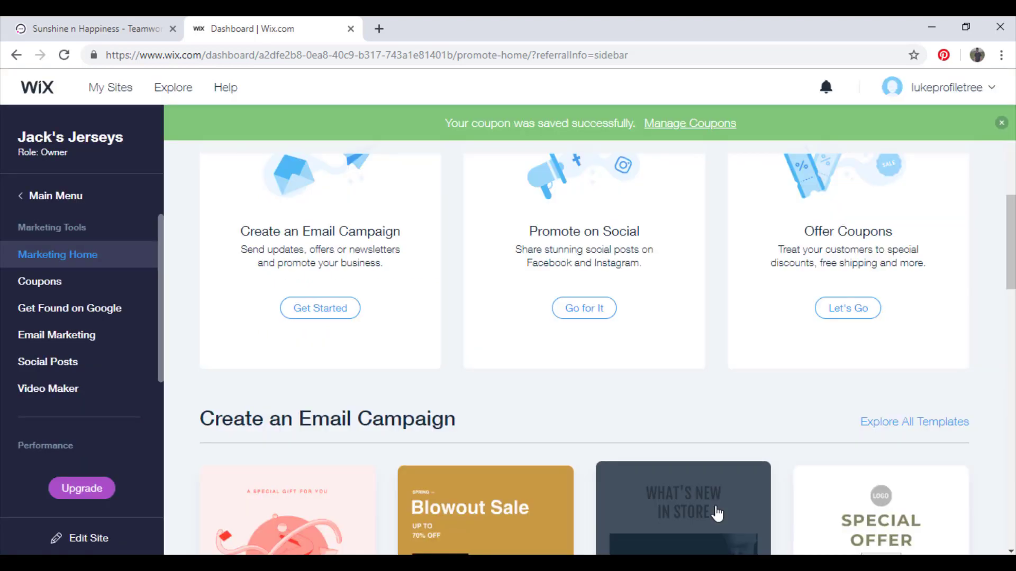
scroll(921, 390, up, 2)
scroll(612, 245, up, 3)
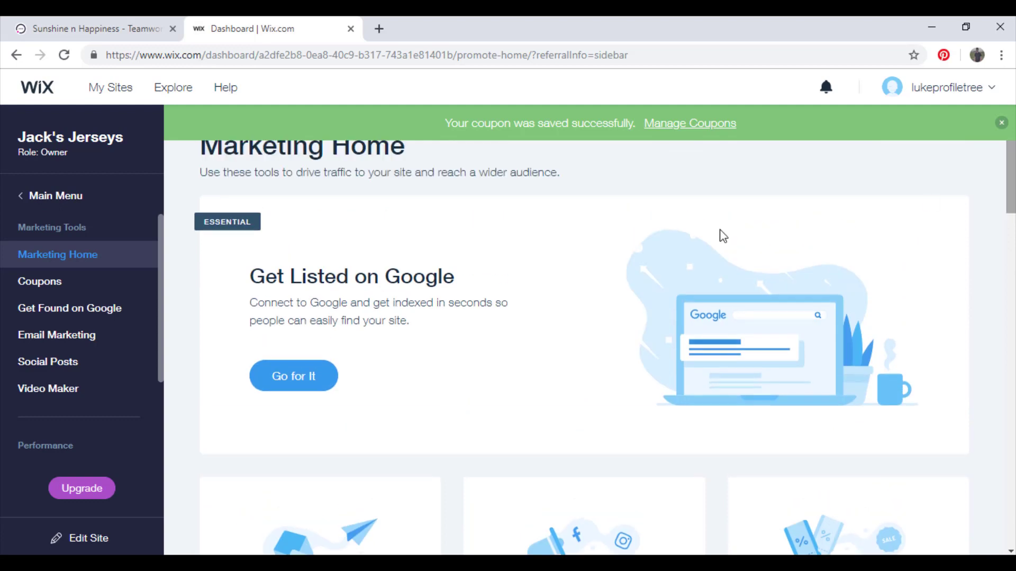
Step: Return to the Jack's Jerseys dashboard and view the live site from Site Actions
click(125, 100)
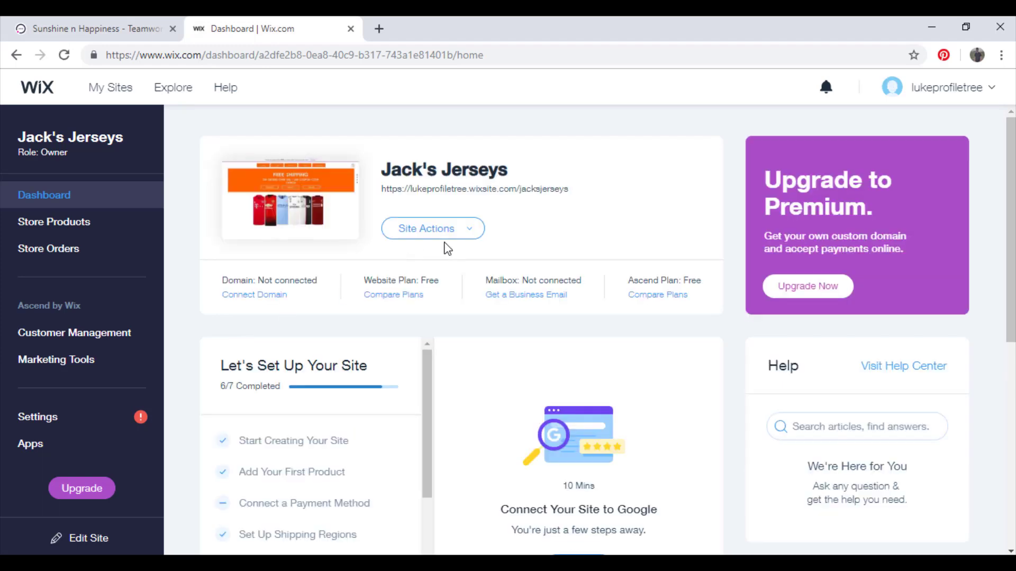
click(432, 229)
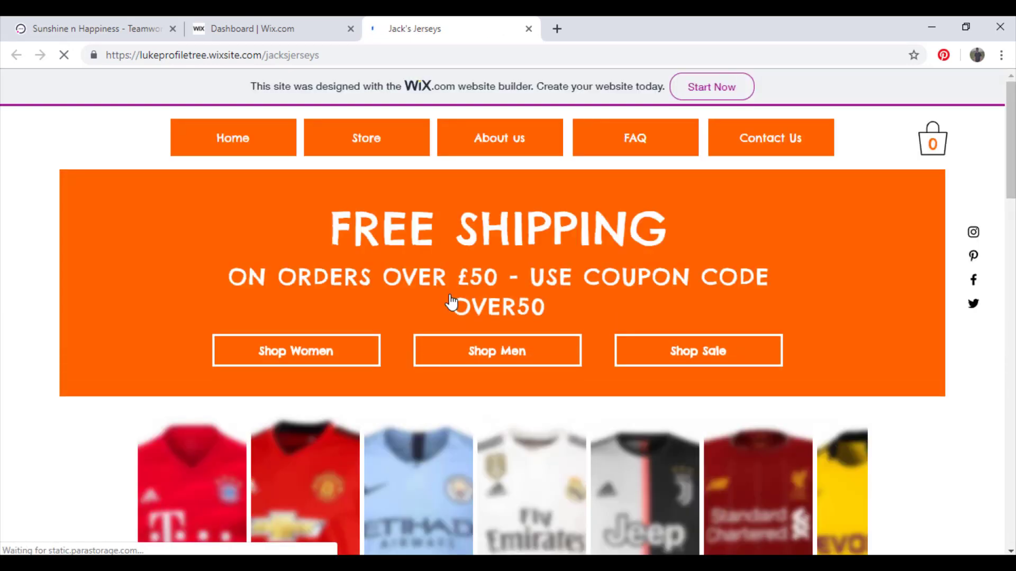
Step: Add a Small Bayern Munich Jersey to the cart and open the cart page
click(366, 156)
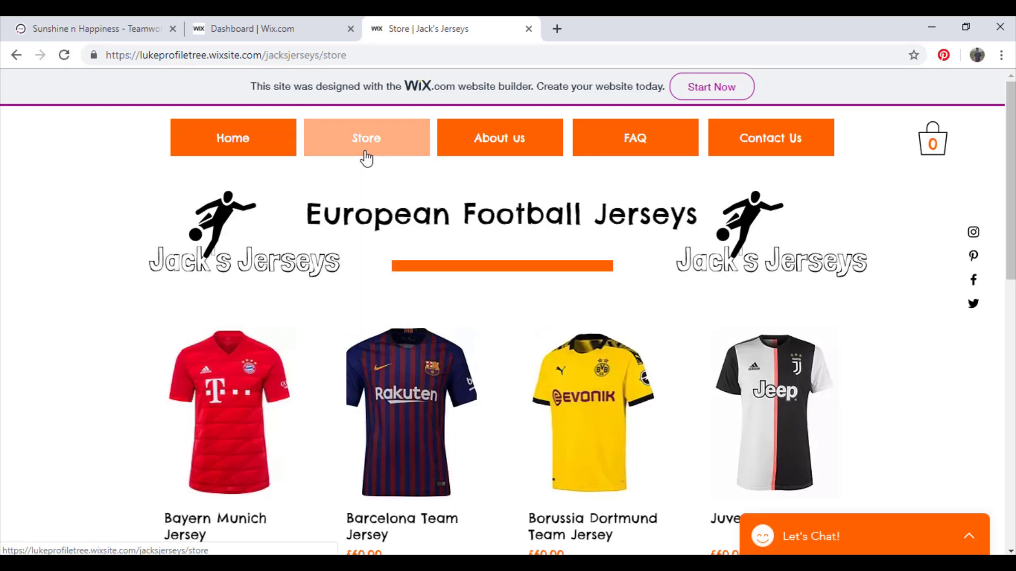
click(259, 384)
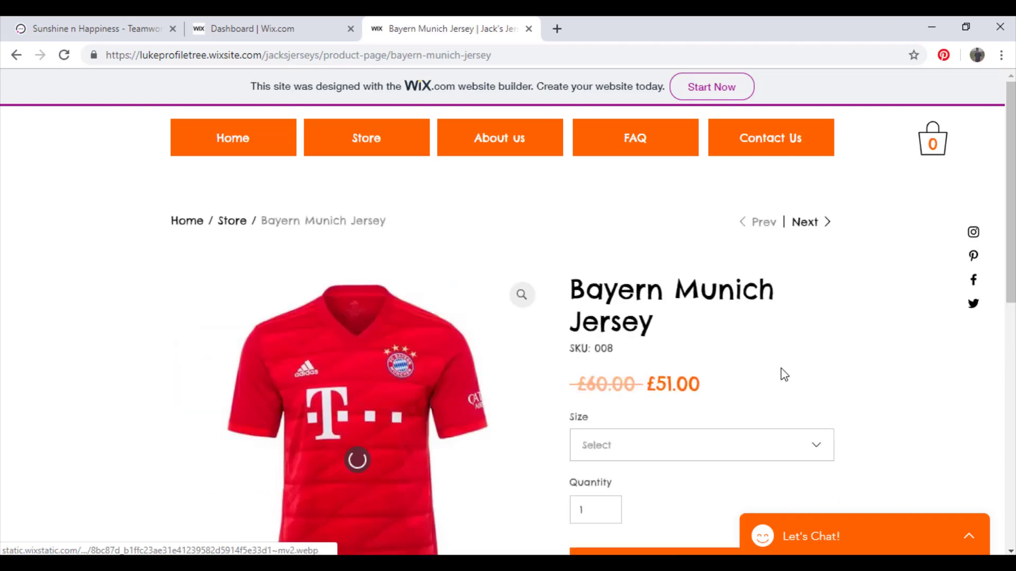
scroll(357, 460, down, 2)
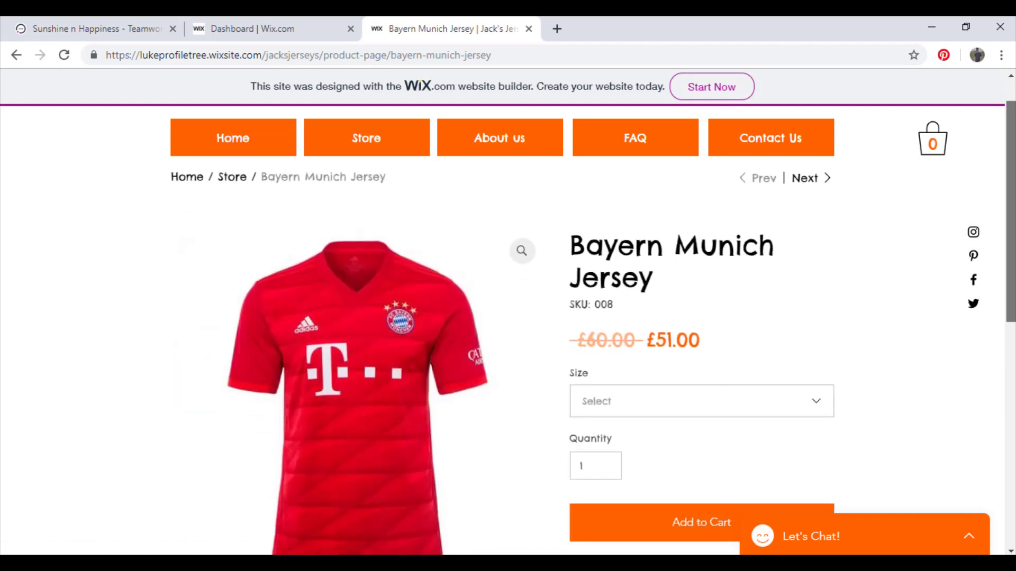
scroll(622, 335, down, 1)
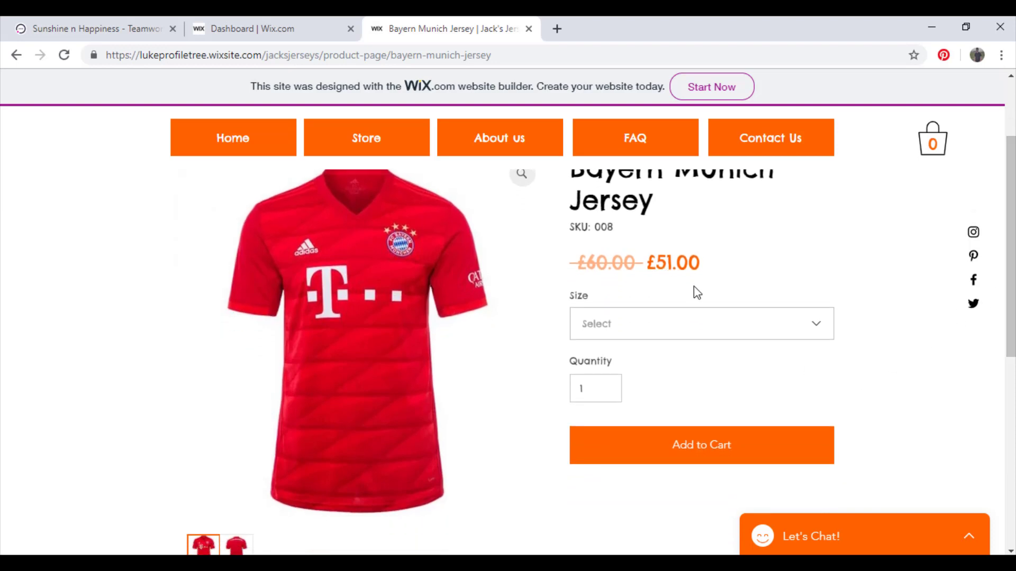
click(687, 462)
click(672, 322)
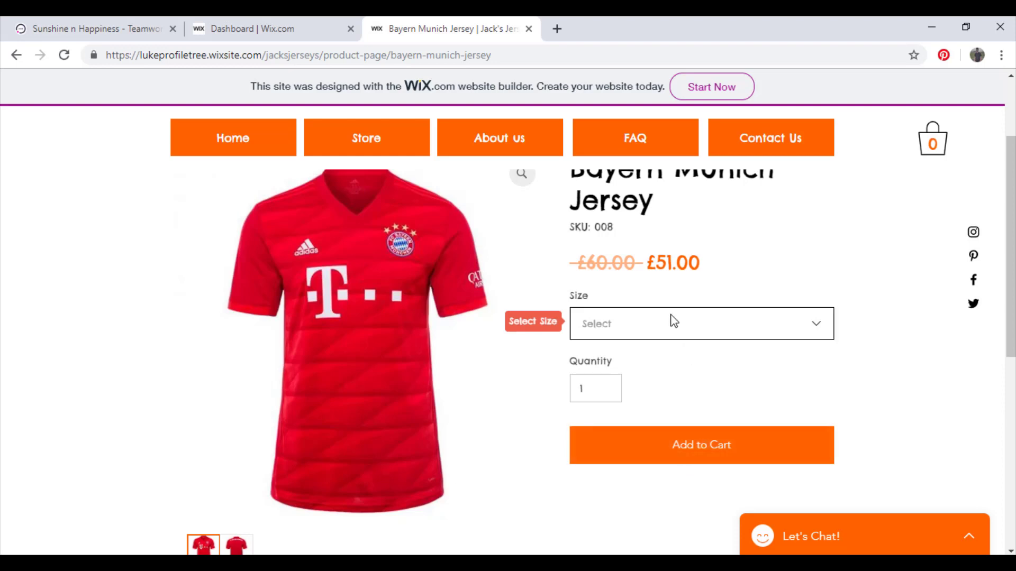
click(668, 369)
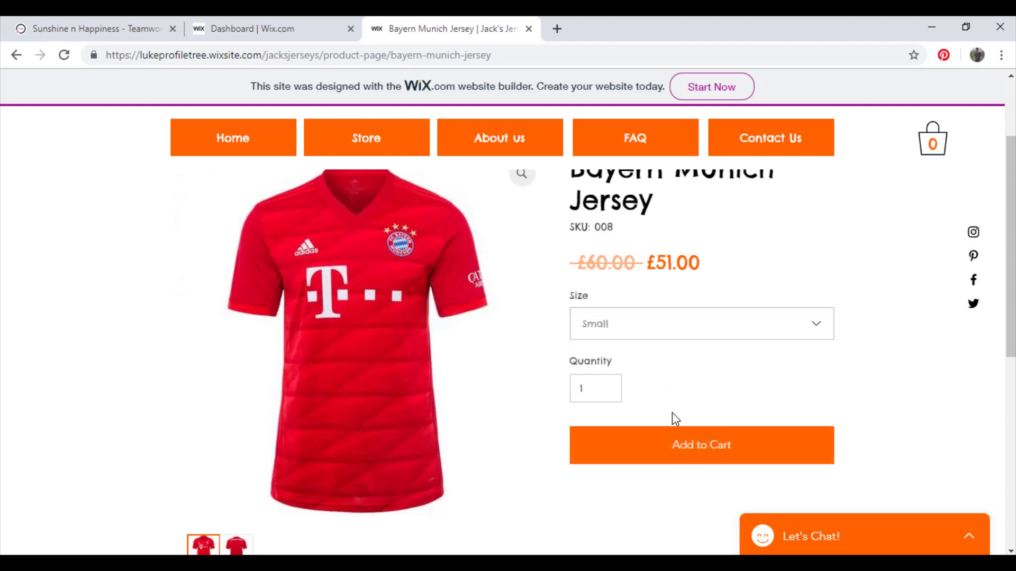
click(665, 448)
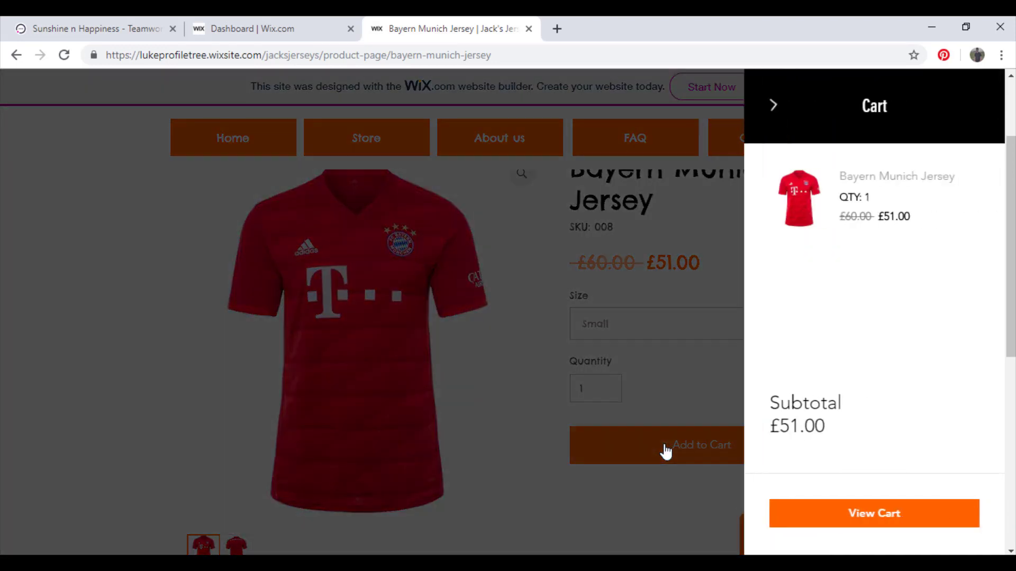
click(798, 516)
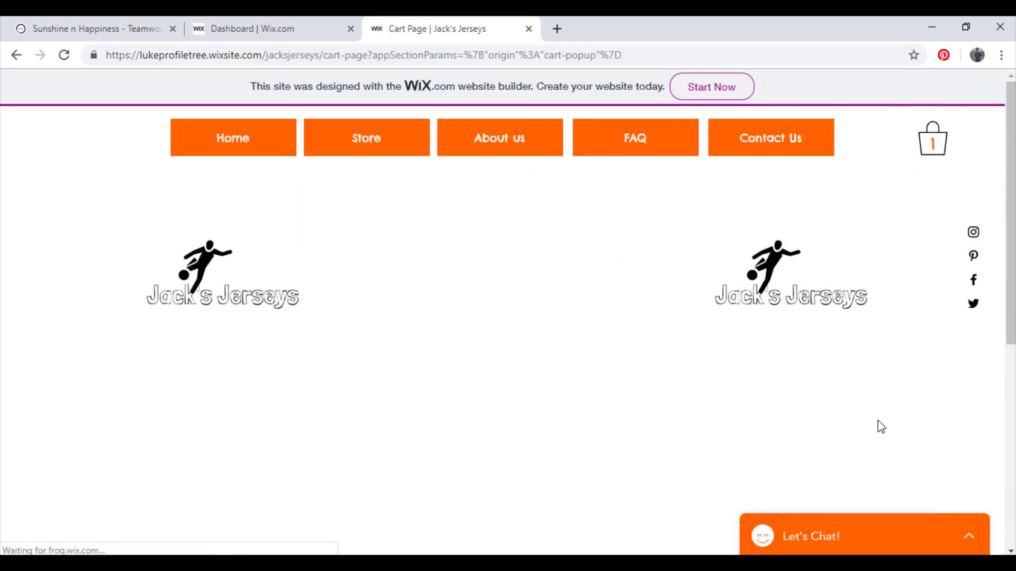
scroll(366, 368, down, 2)
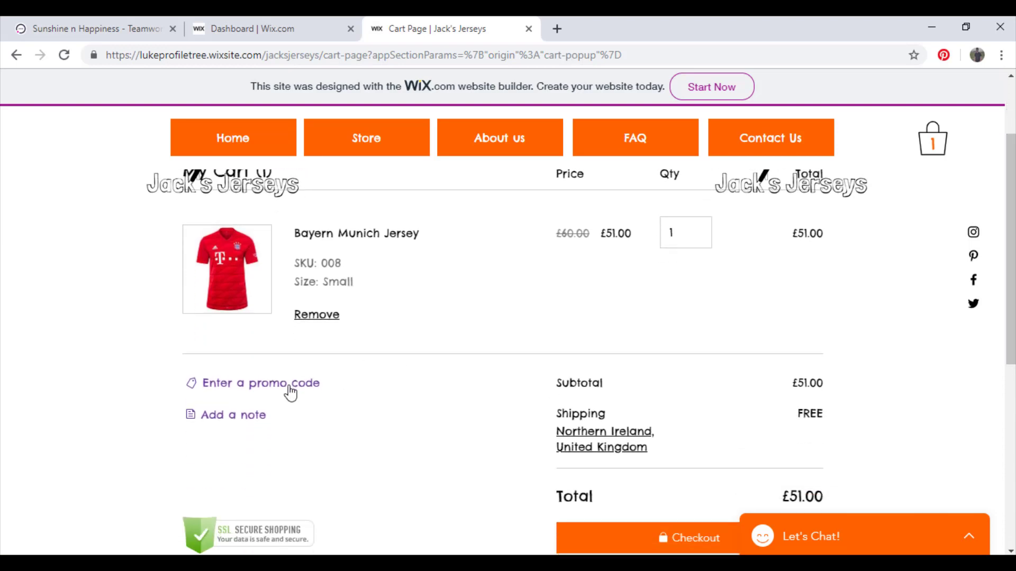
Step: Apply promo code European123 for £8 off (£43.00 total), test checkout, and close the cart tab
click(286, 392)
text(Eu)
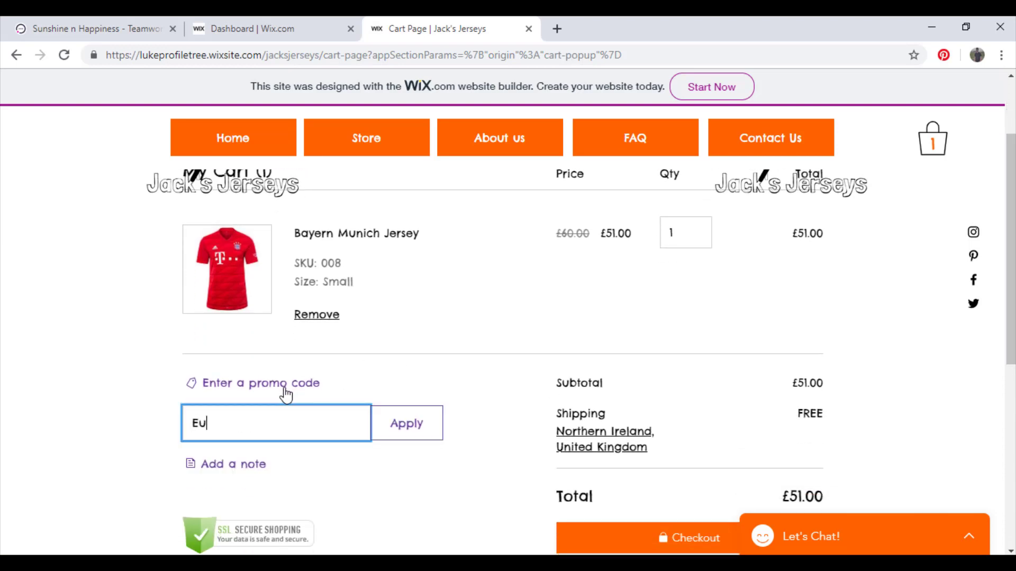
text(ropean123)
click(400, 443)
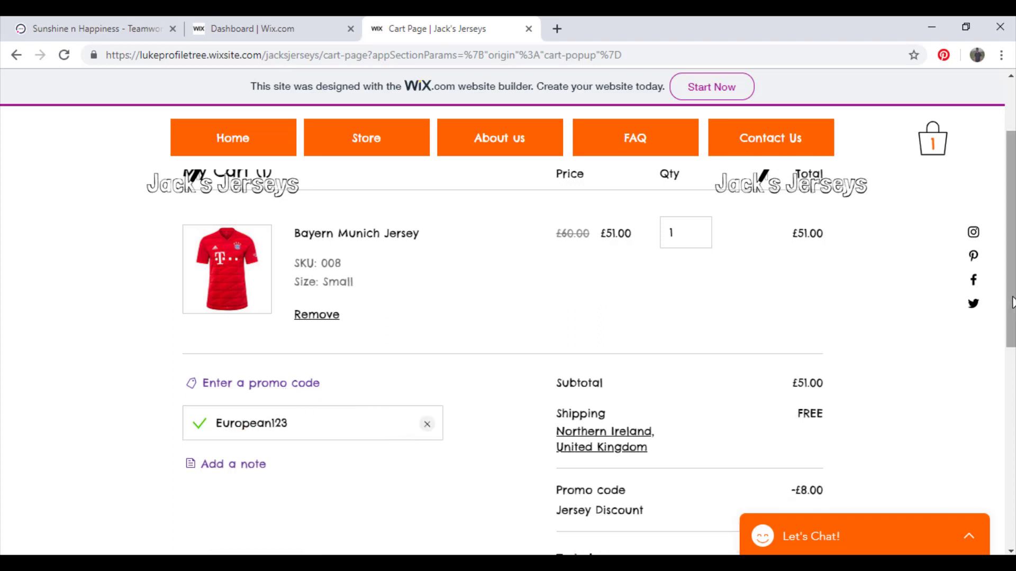
drag(1013, 304, 1013, 355)
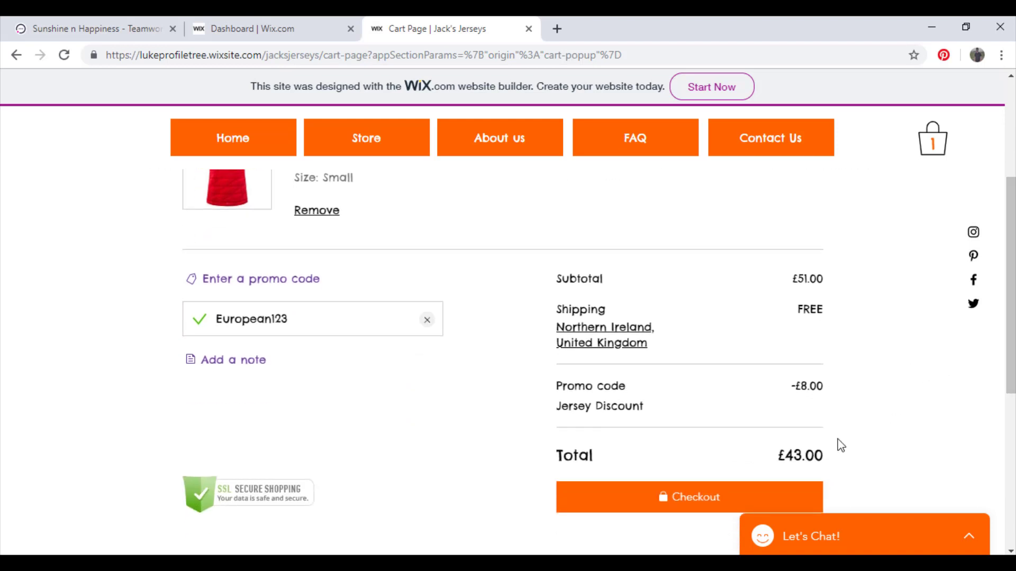
mouse_move(1014, 310)
mouse_down()
mouse_move(1011, 239)
mouse_move(1013, 326)
mouse_move(1012, 314)
mouse_up()
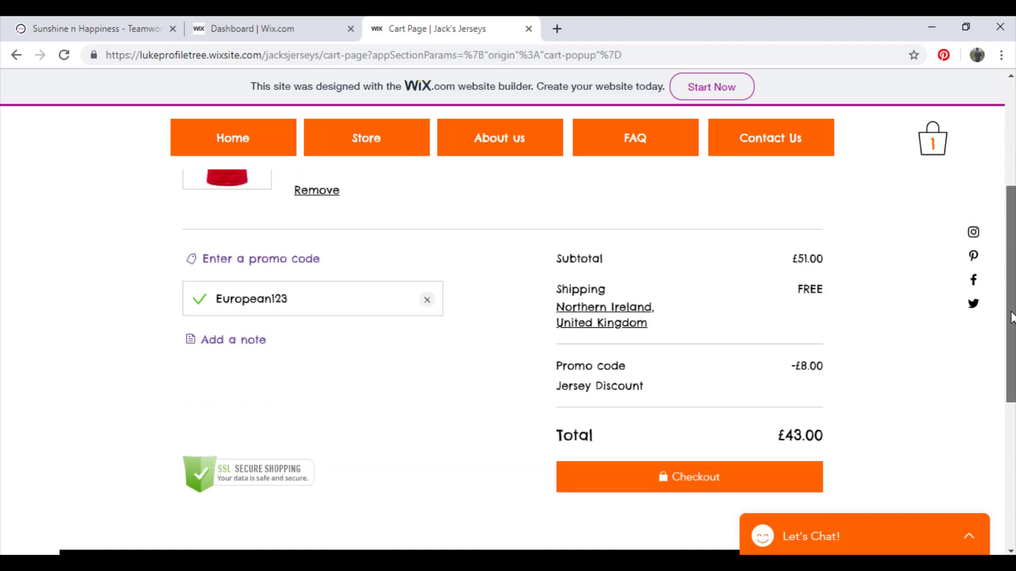
click(734, 482)
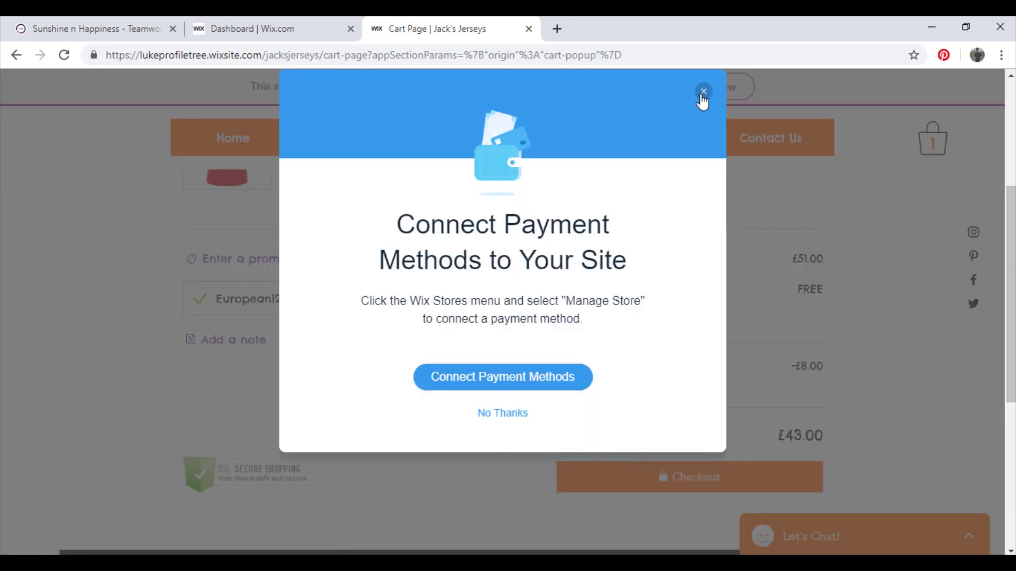
click(702, 92)
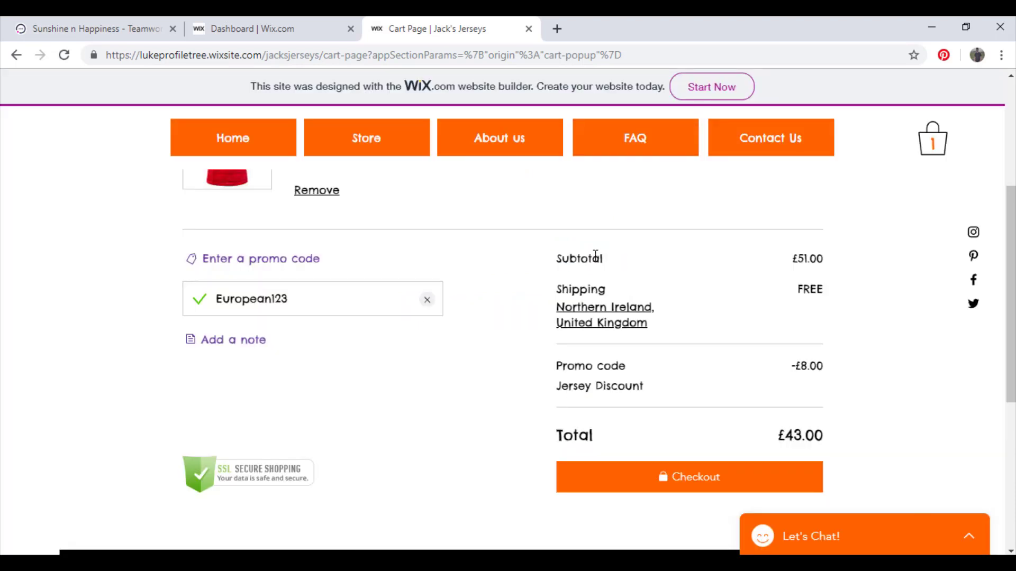
click(528, 30)
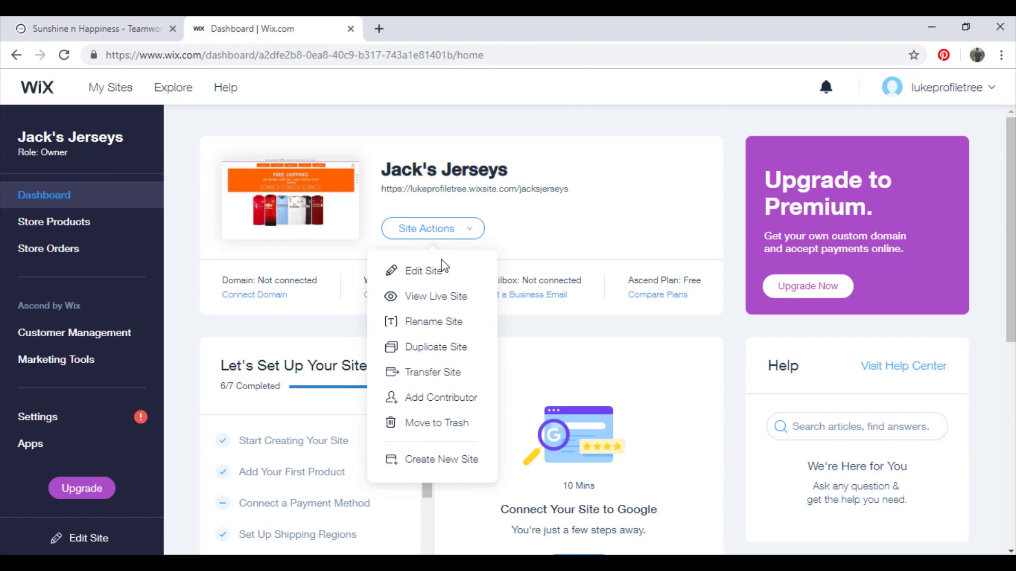
Step: Start a Buy X Get Y Free coupon with code European1 and buy quantity 1
click(100, 362)
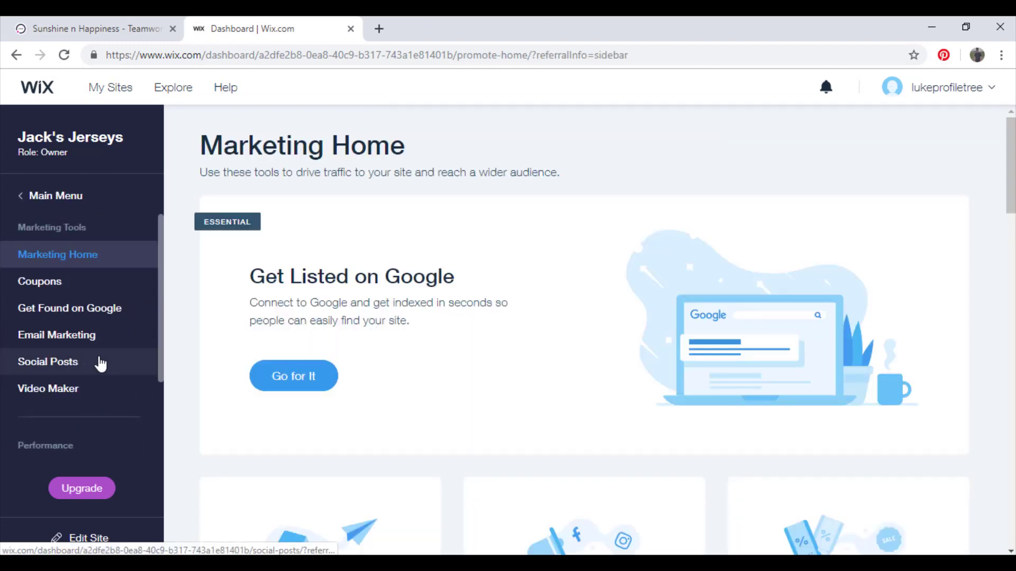
scroll(584, 330, down, 5)
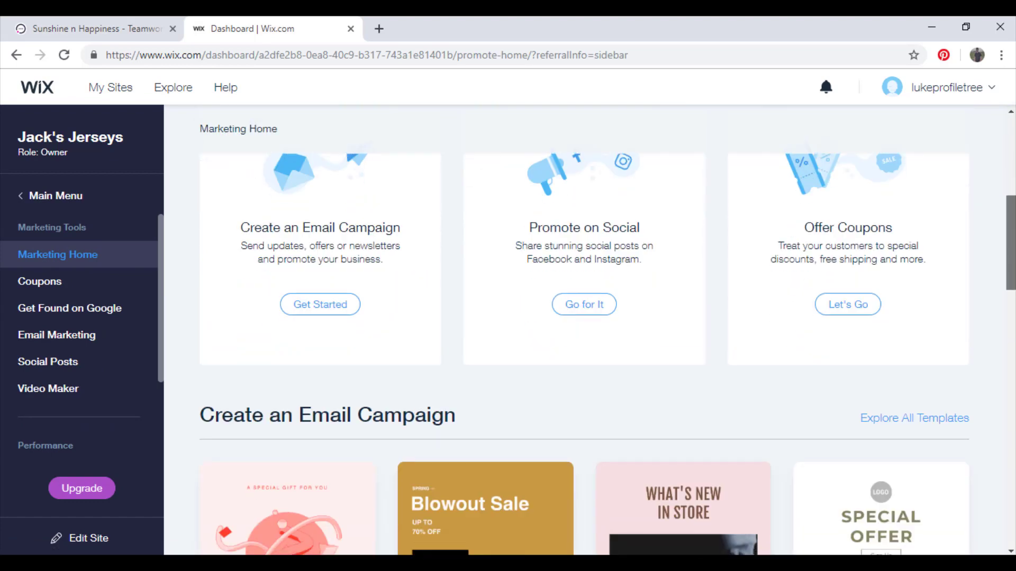
click(847, 304)
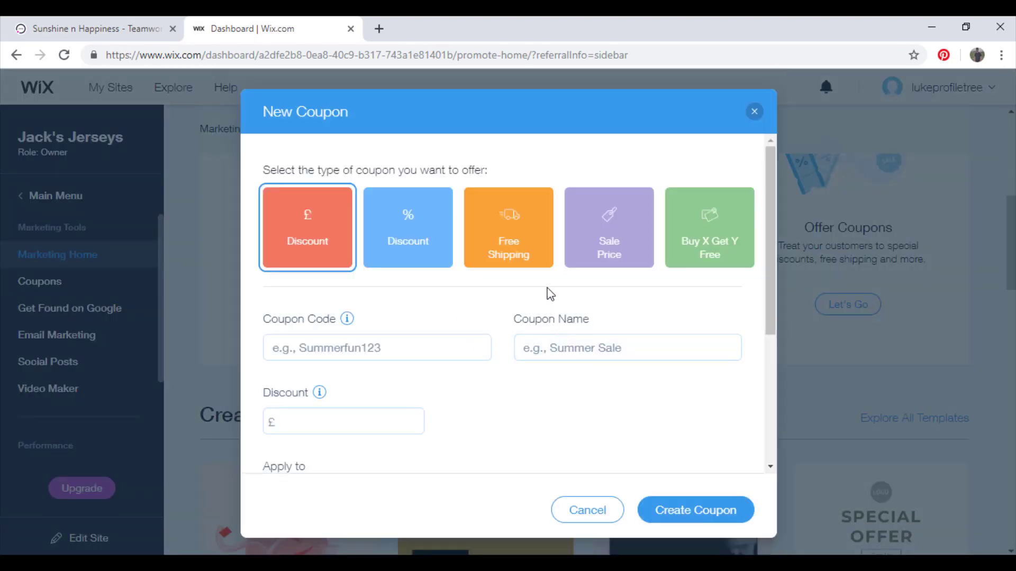
click(703, 265)
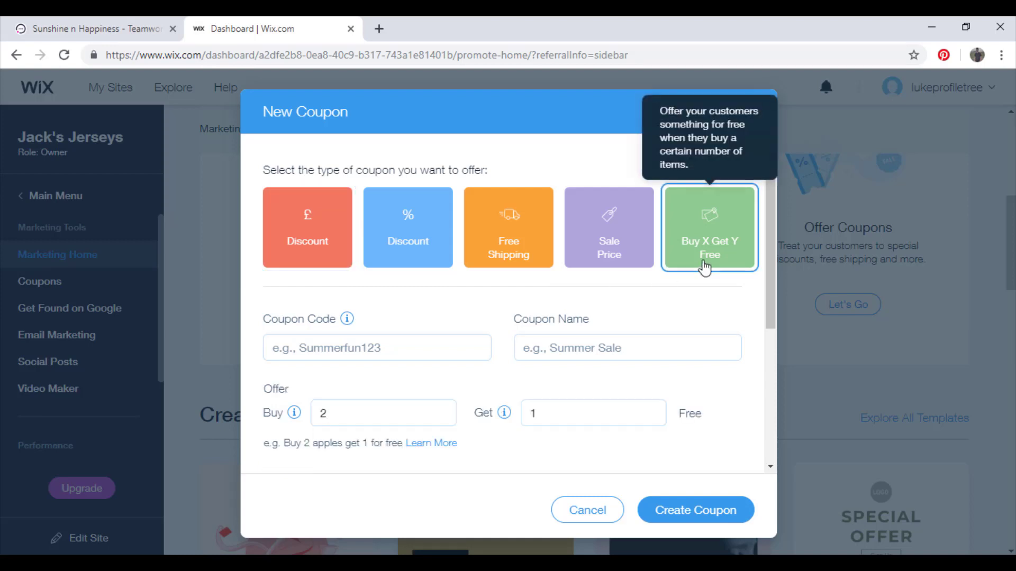
click(449, 353)
text(European1)
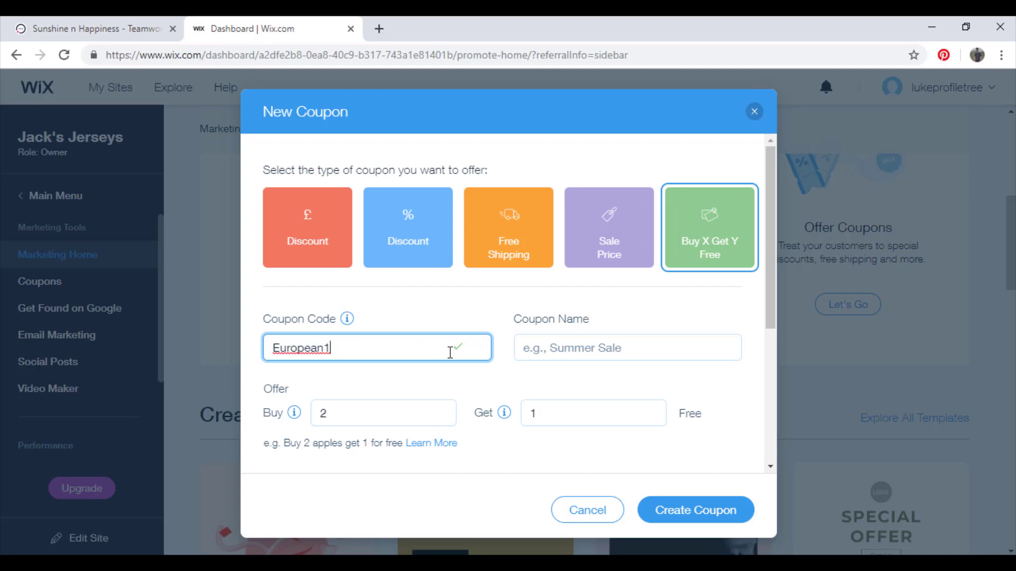
key(Tab)
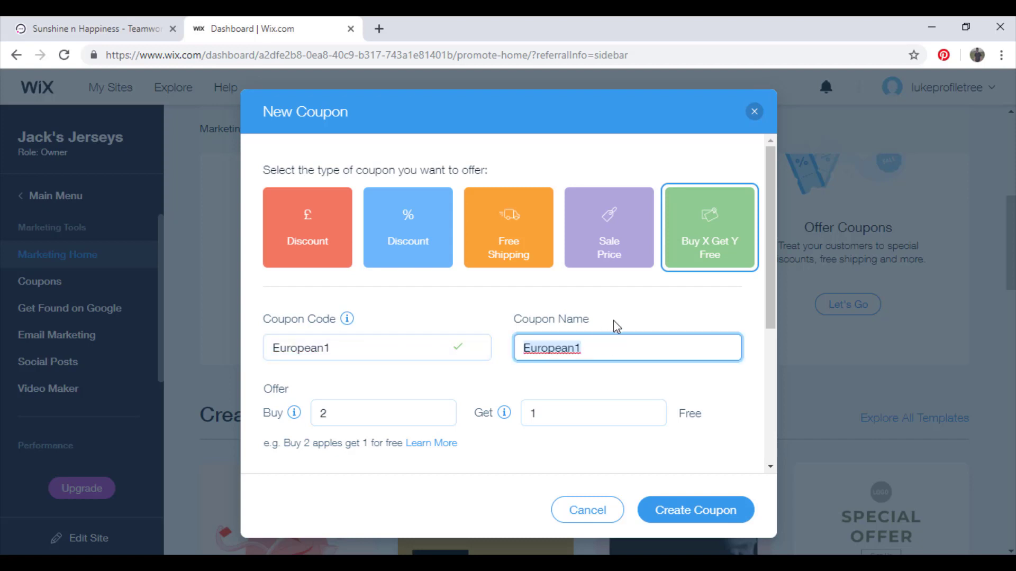
text(Buy one Get one Free)
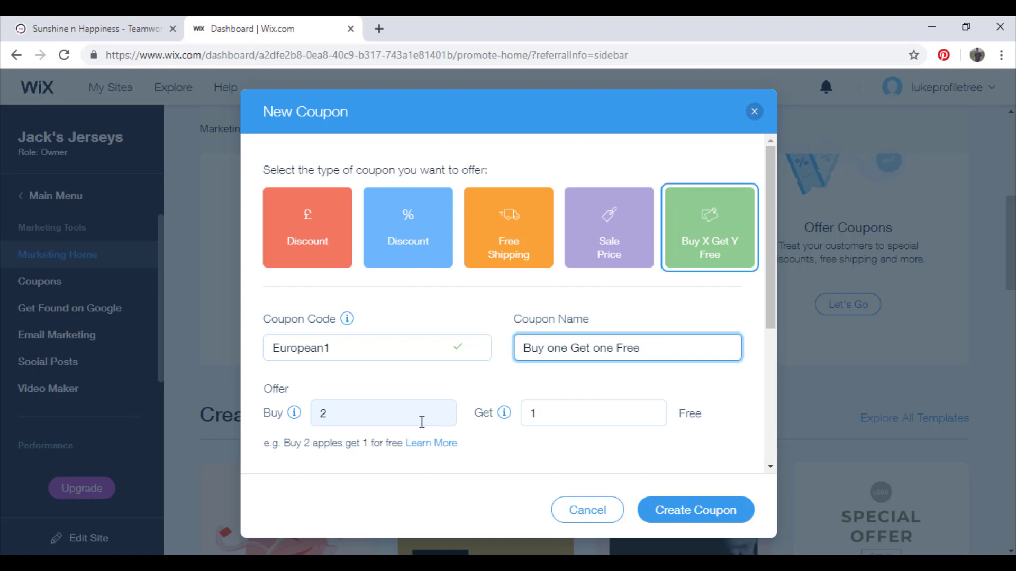
double_click(422, 422)
key(BackSpace)
text(1)
click(696, 399)
drag(774, 301, 766, 373)
Step: Restrict it to the Barcelona Team Jersey, ending Jun 20, 2019, with limited uses
click(437, 371)
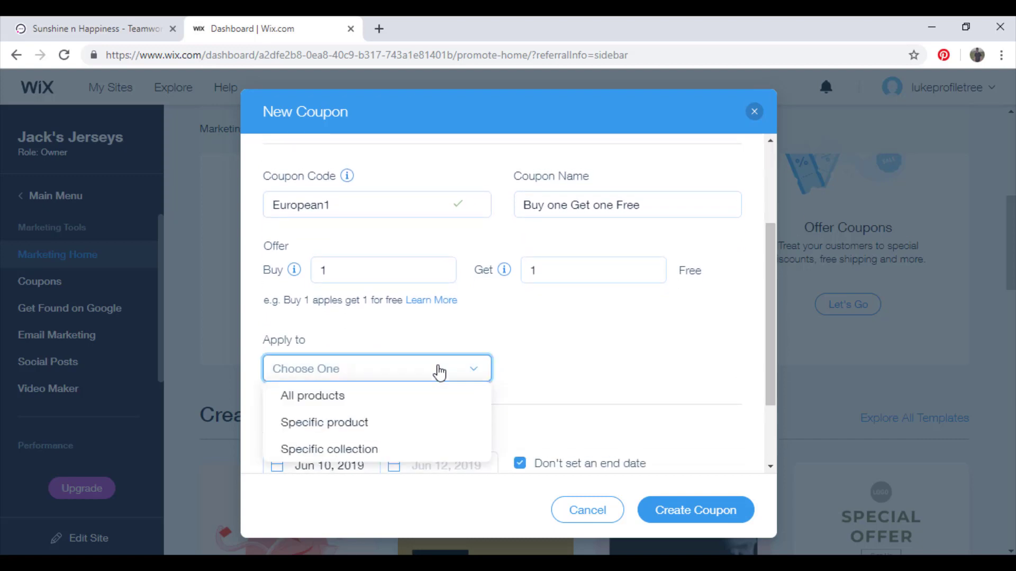
click(381, 422)
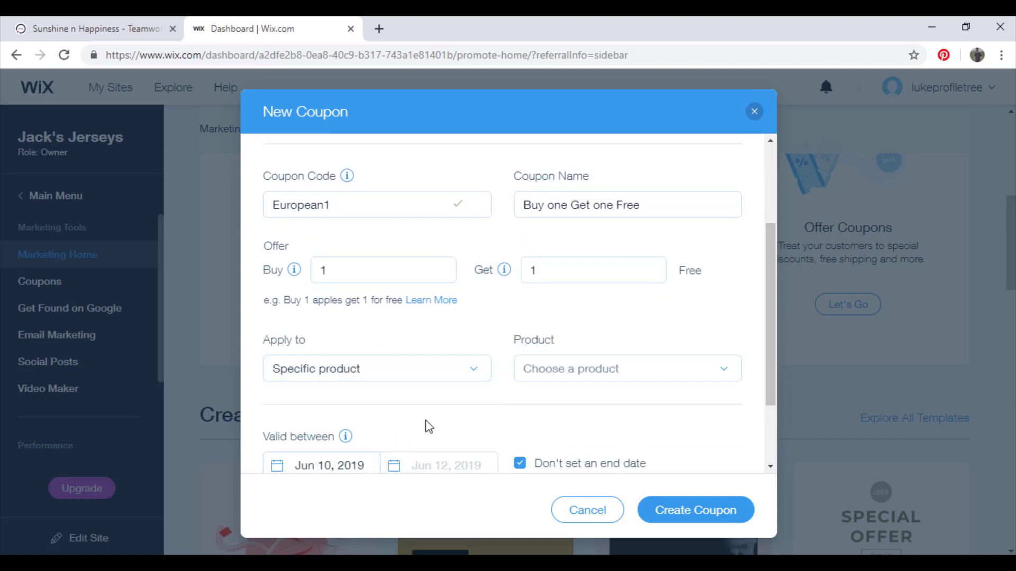
click(675, 368)
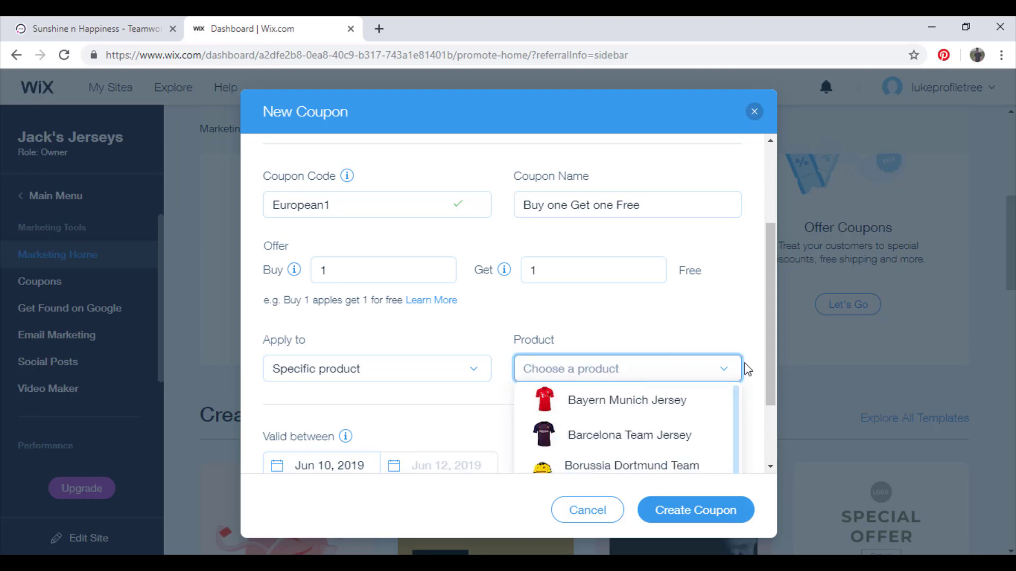
click(695, 439)
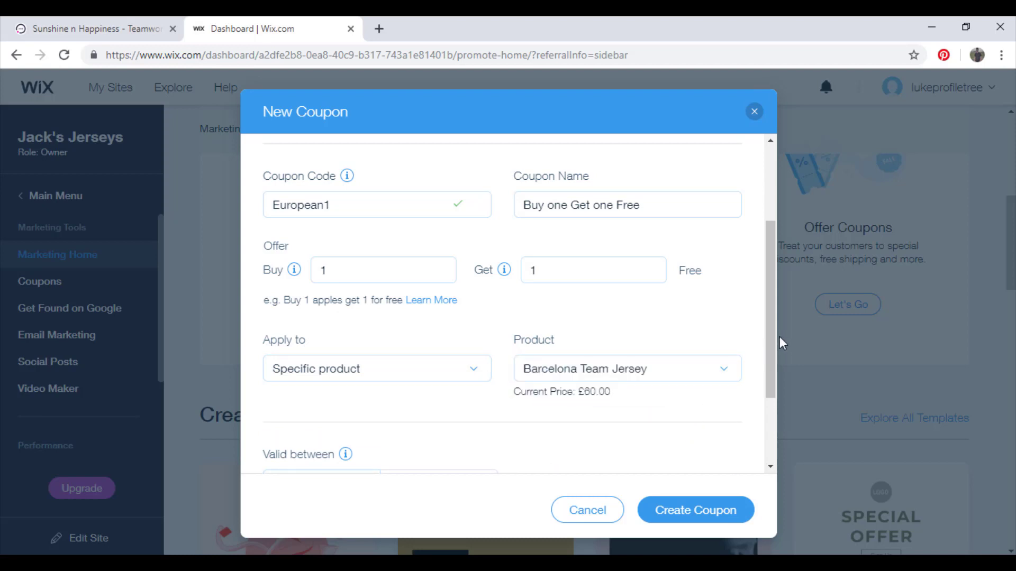
drag(769, 352, 765, 406)
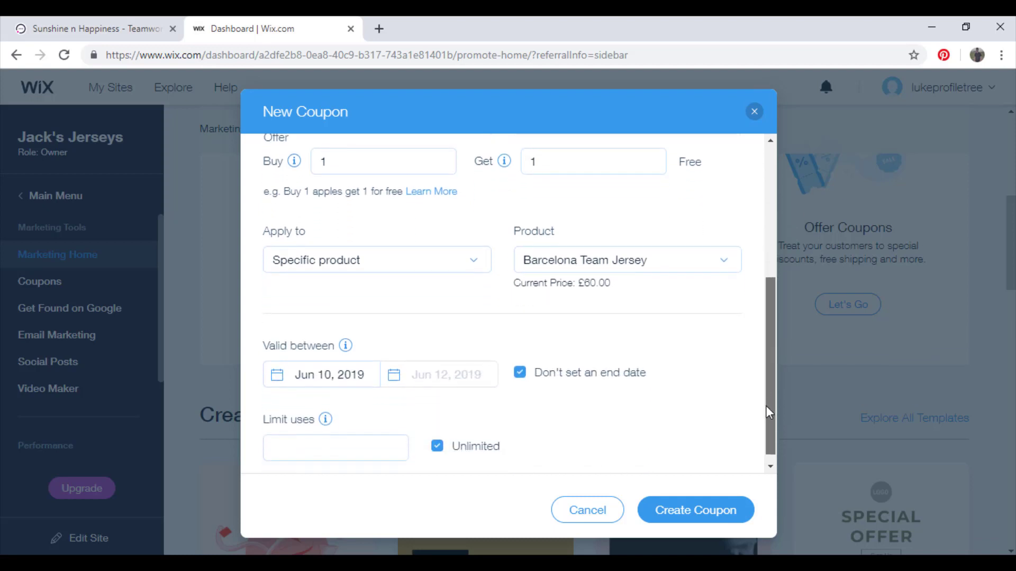
click(522, 381)
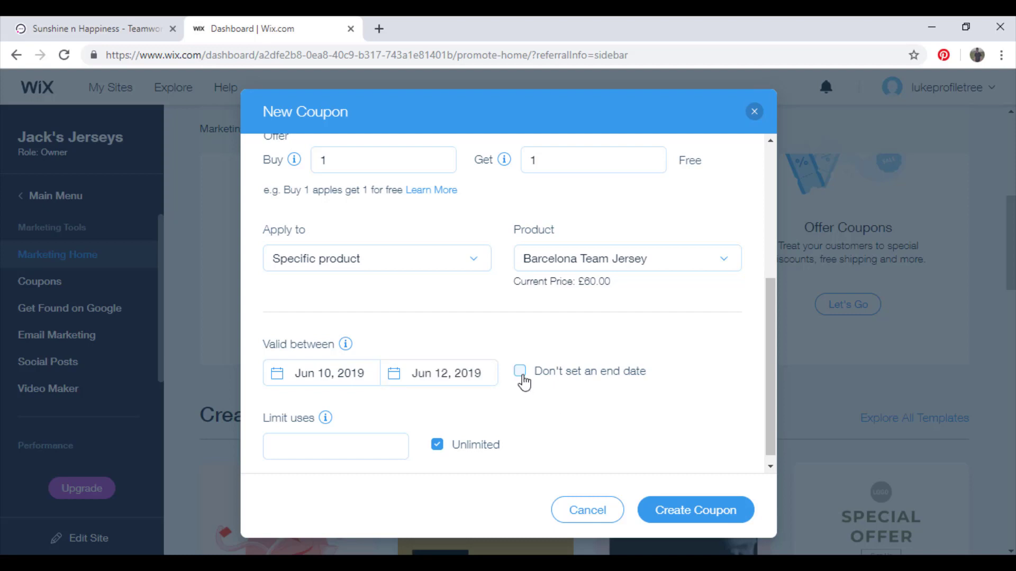
click(452, 373)
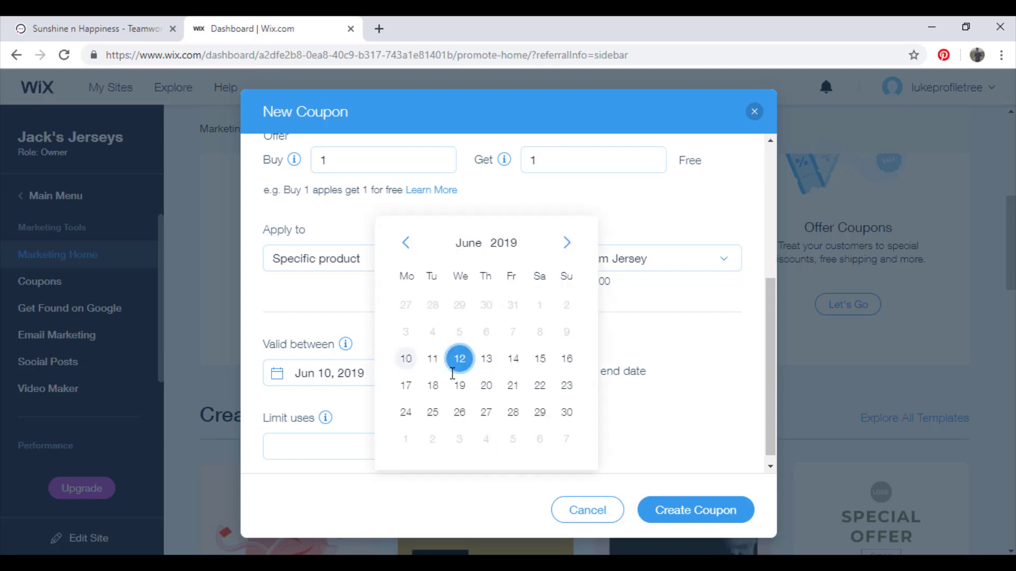
click(486, 386)
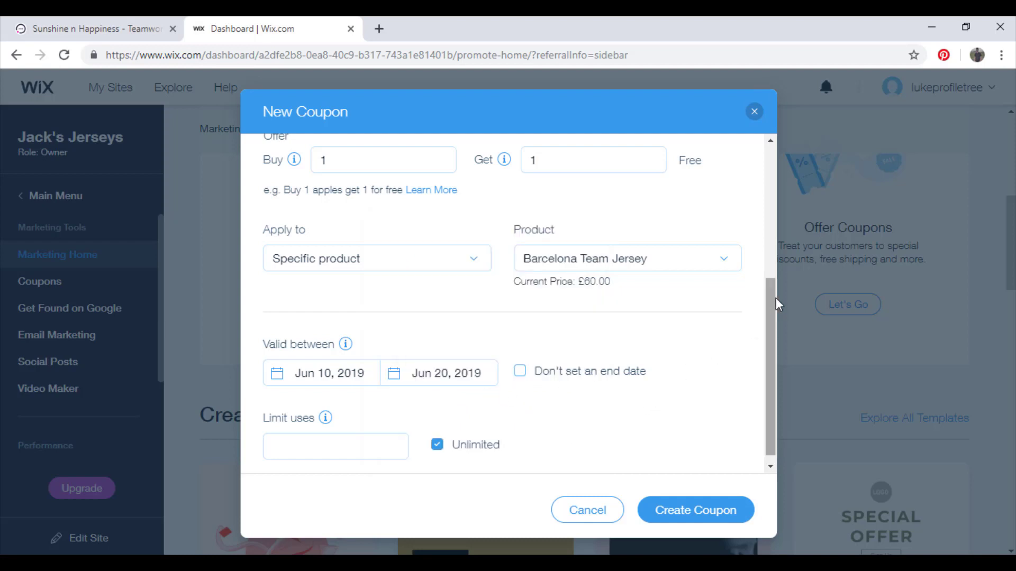
drag(769, 300, 767, 333)
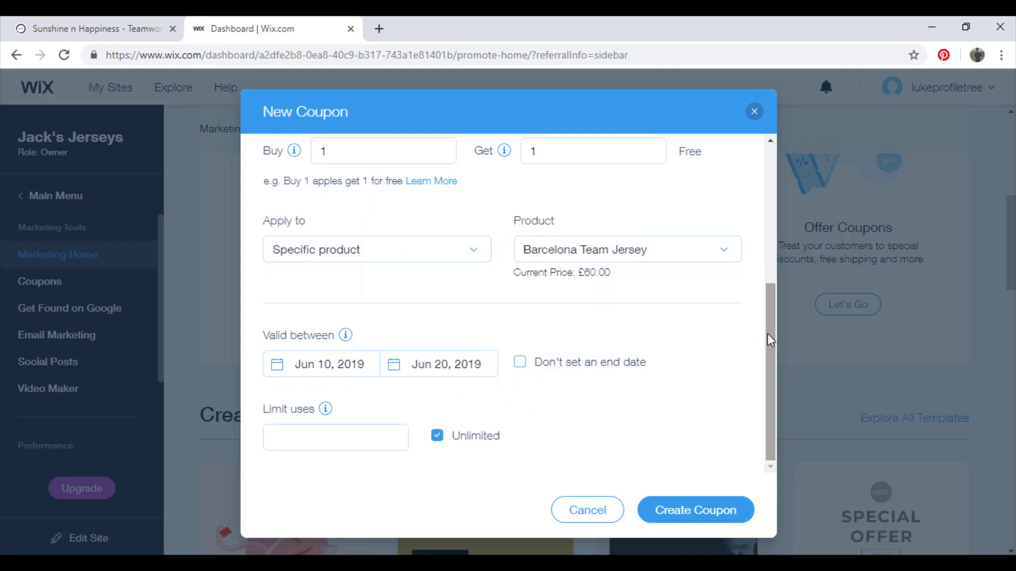
click(441, 440)
text(1)
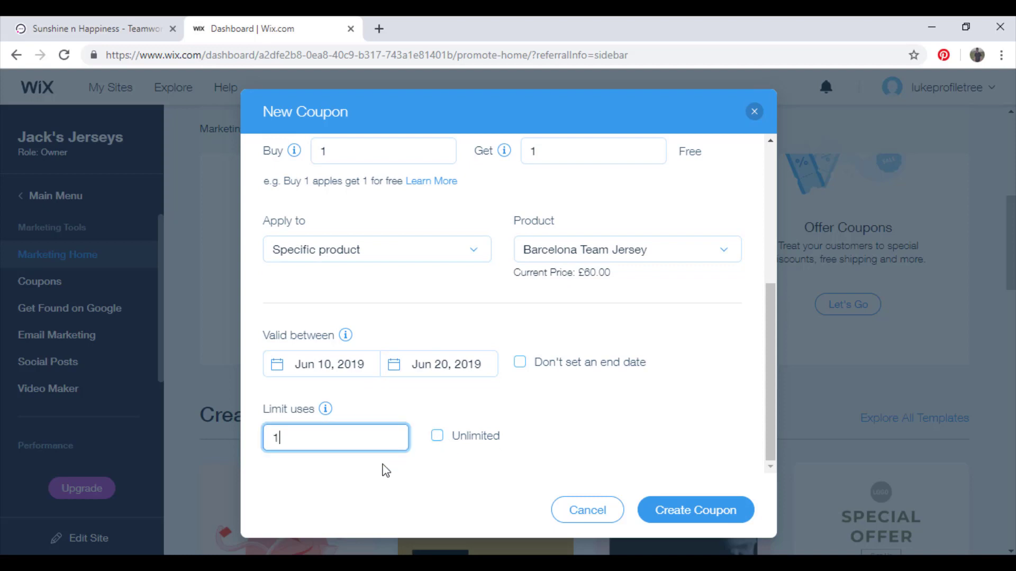
Step: Save the European1 coupon and view the live store site
click(685, 516)
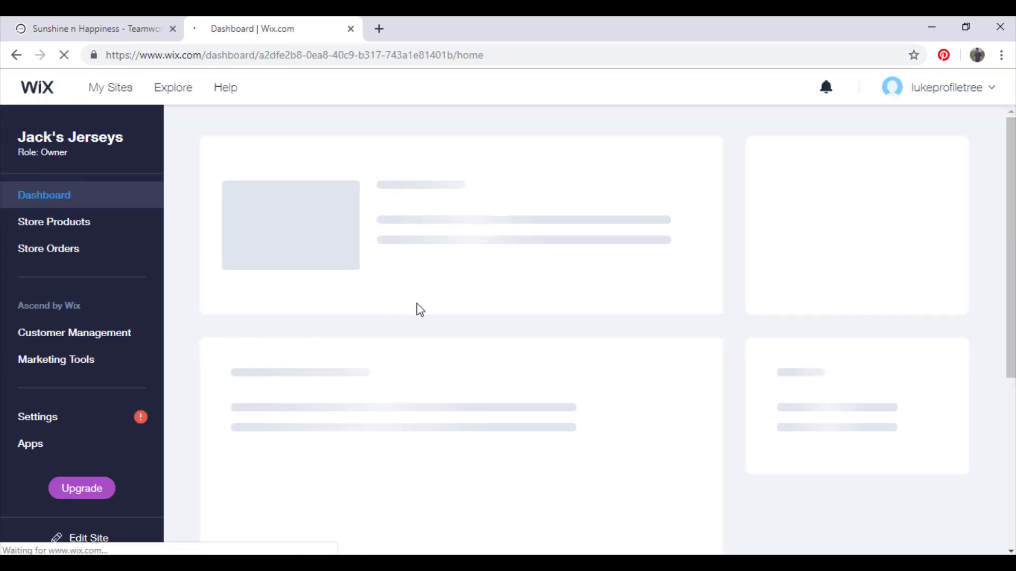
click(466, 230)
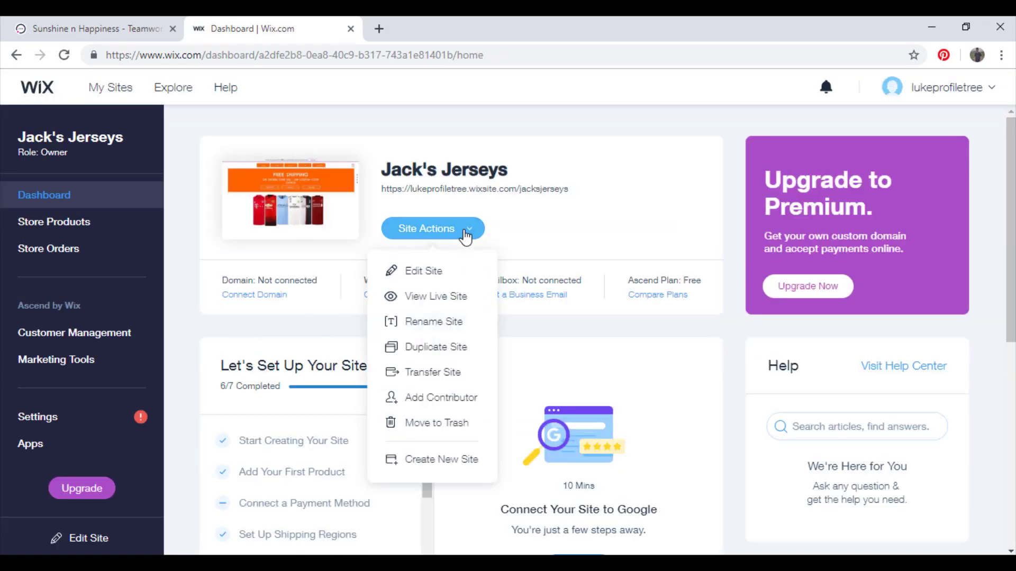
click(443, 298)
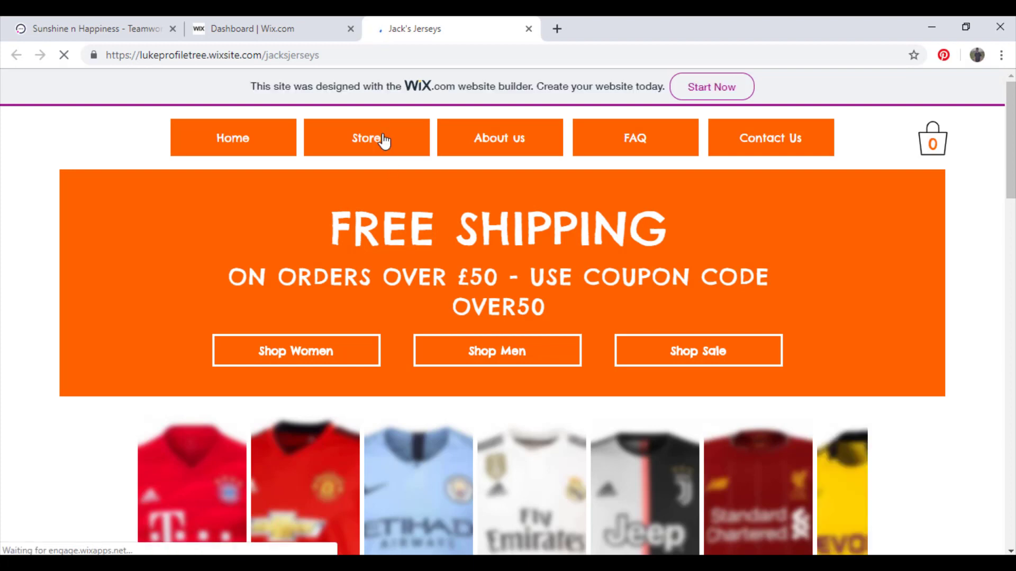
Step: Add a Medium Barcelona Team Jersey to the cart
click(383, 140)
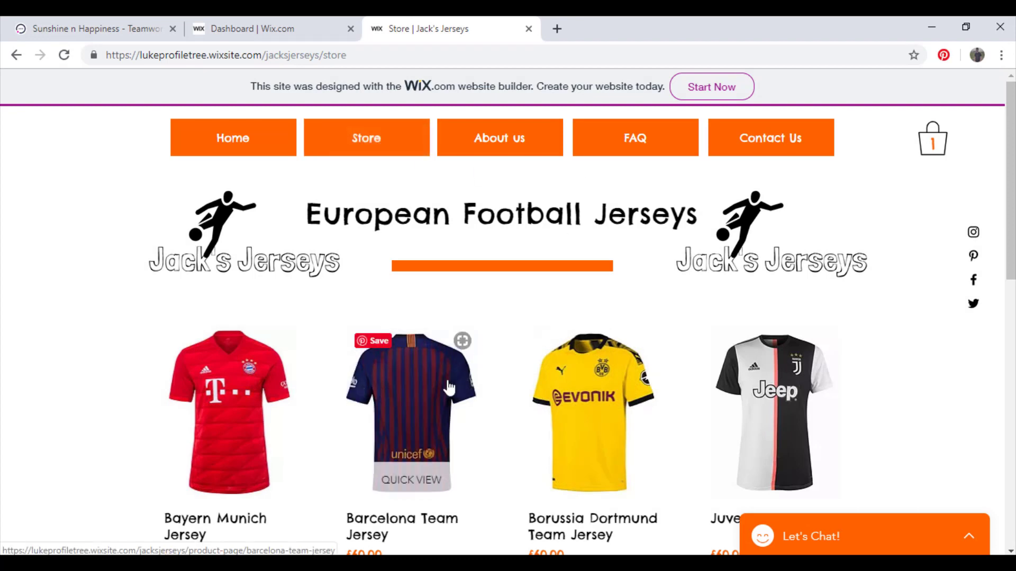
click(449, 388)
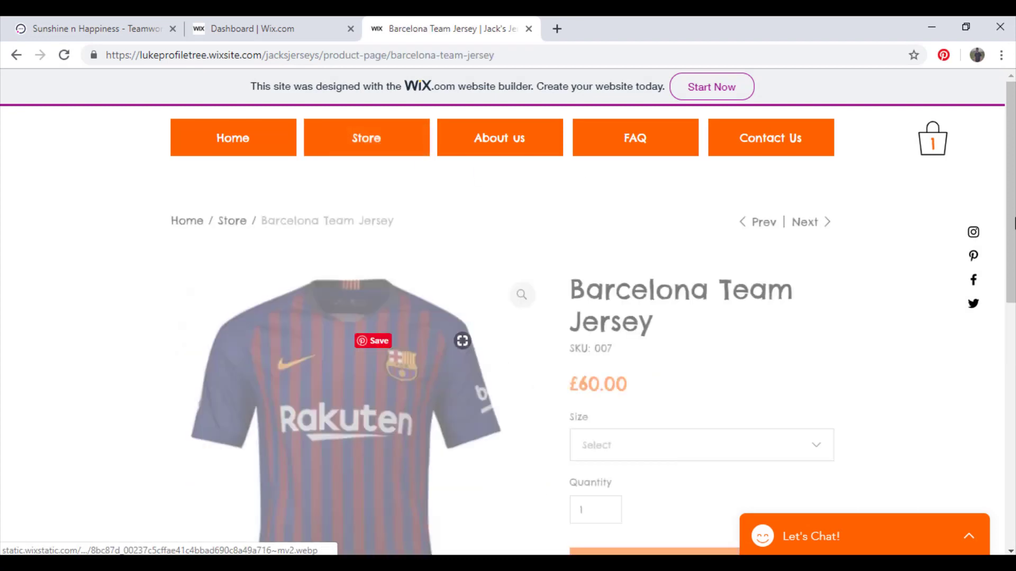
scroll(1012, 267, down, 1)
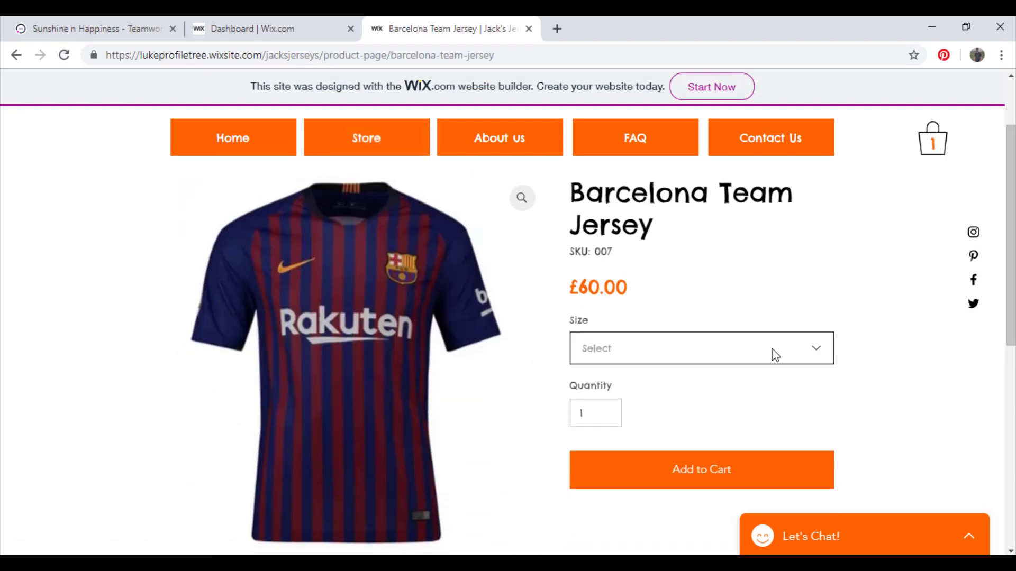
click(772, 349)
click(745, 413)
click(737, 463)
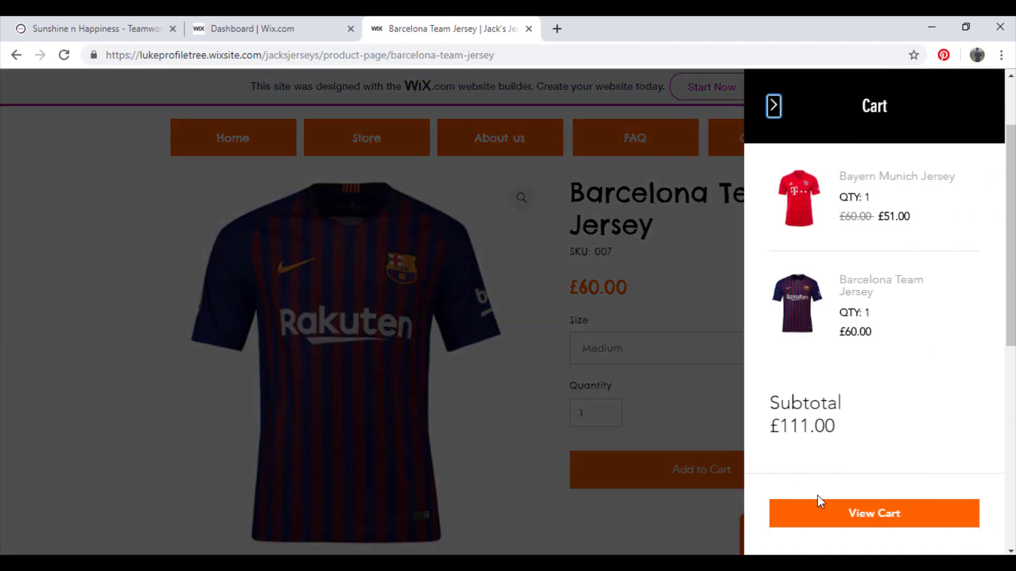
Step: Remove code European123 and the Bayern Munich Jersey from the cart
click(826, 520)
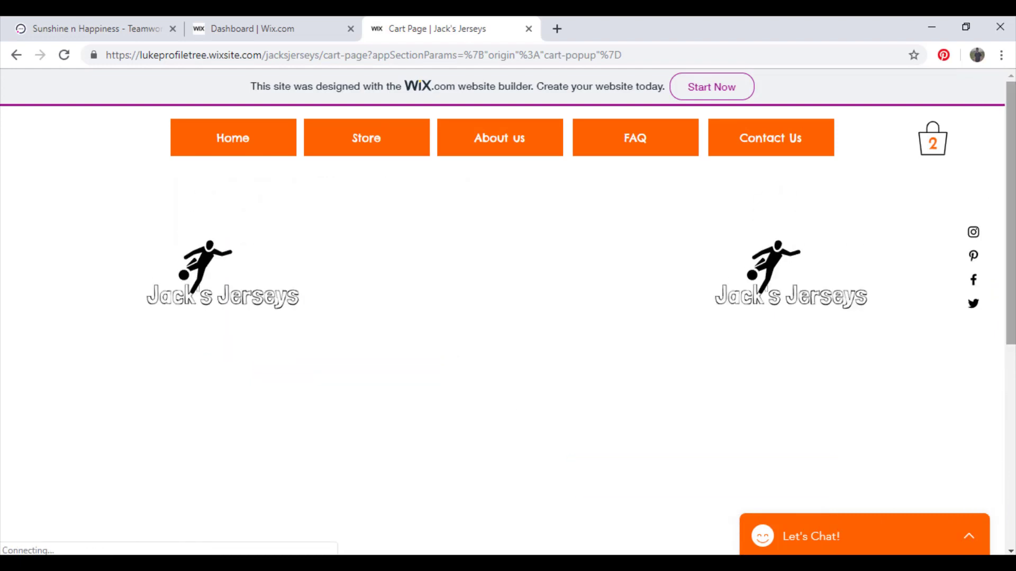
scroll(512, 505, down, 2)
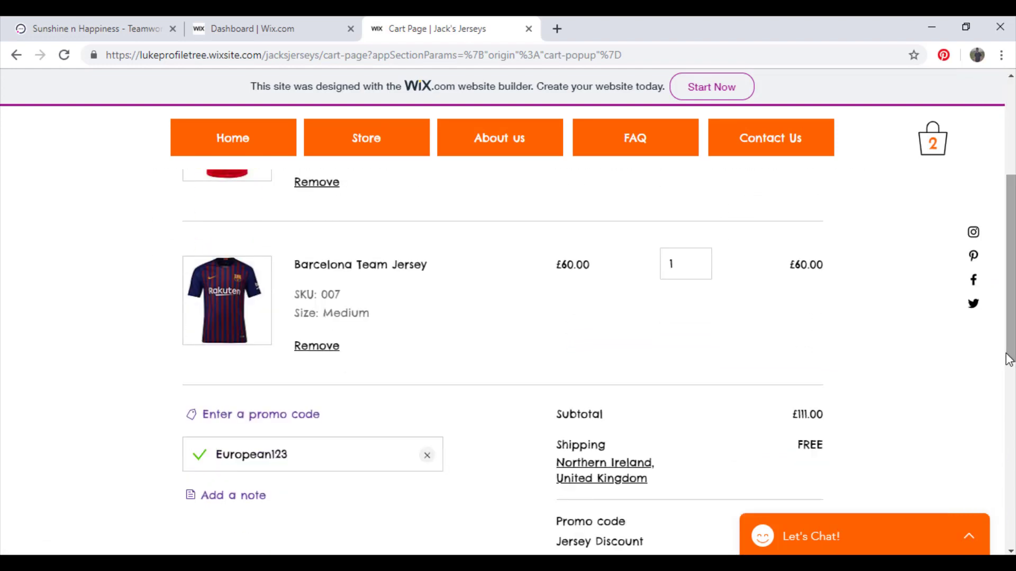
click(427, 458)
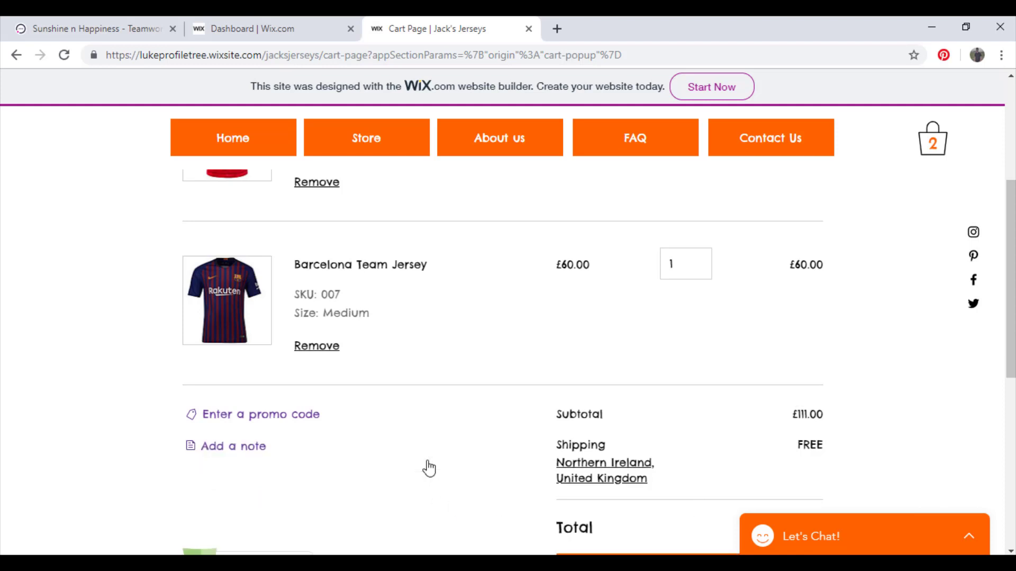
click(302, 415)
scroll(887, 309, up, 2)
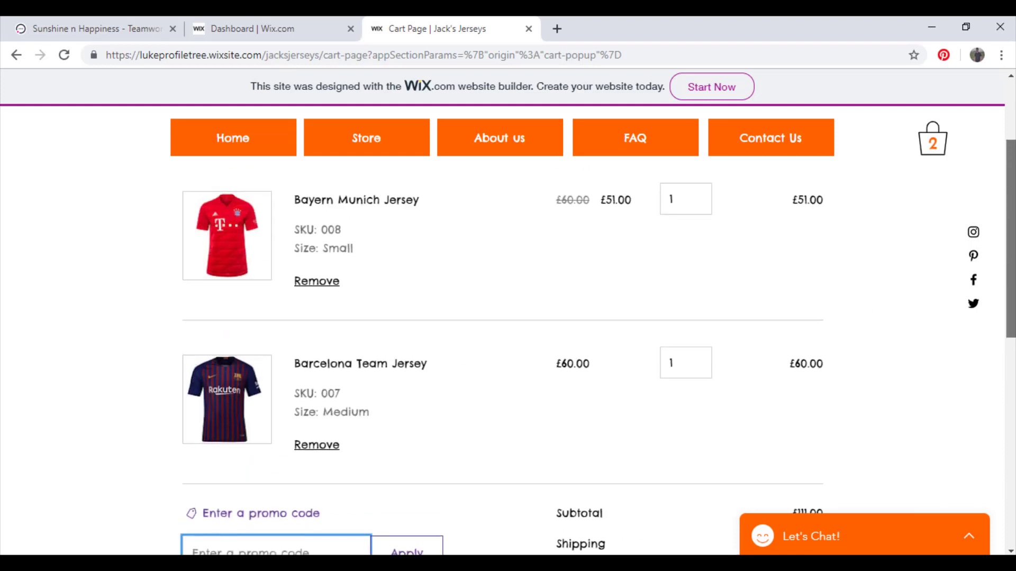
scroll(508, 328, up, 1)
scroll(867, 243, up, 1)
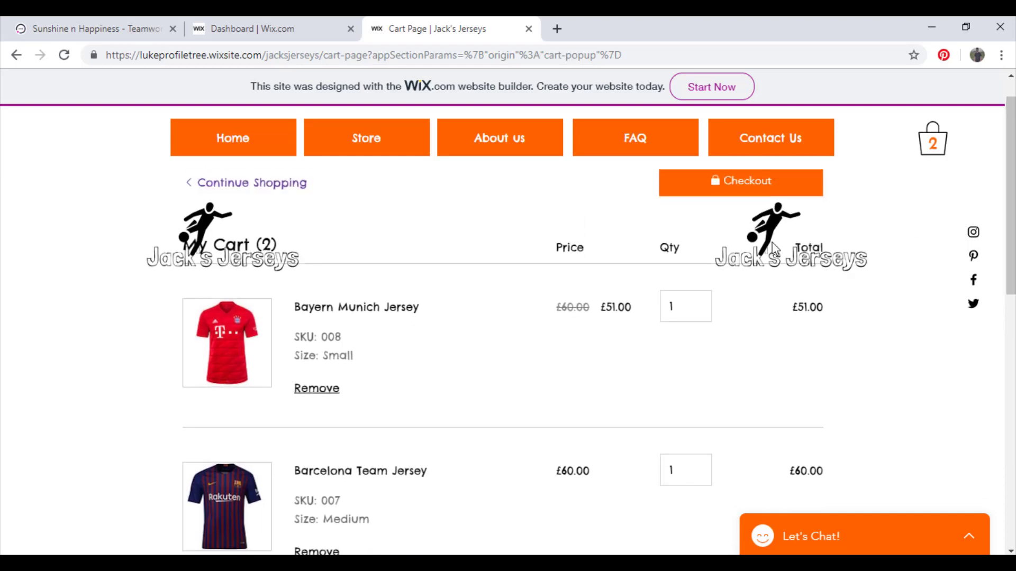
click(933, 141)
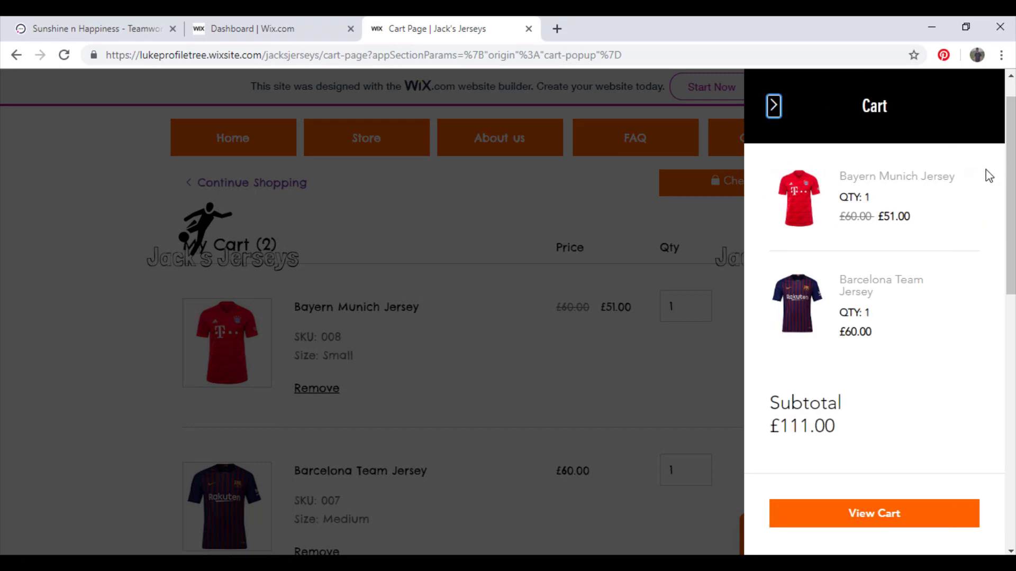
click(975, 178)
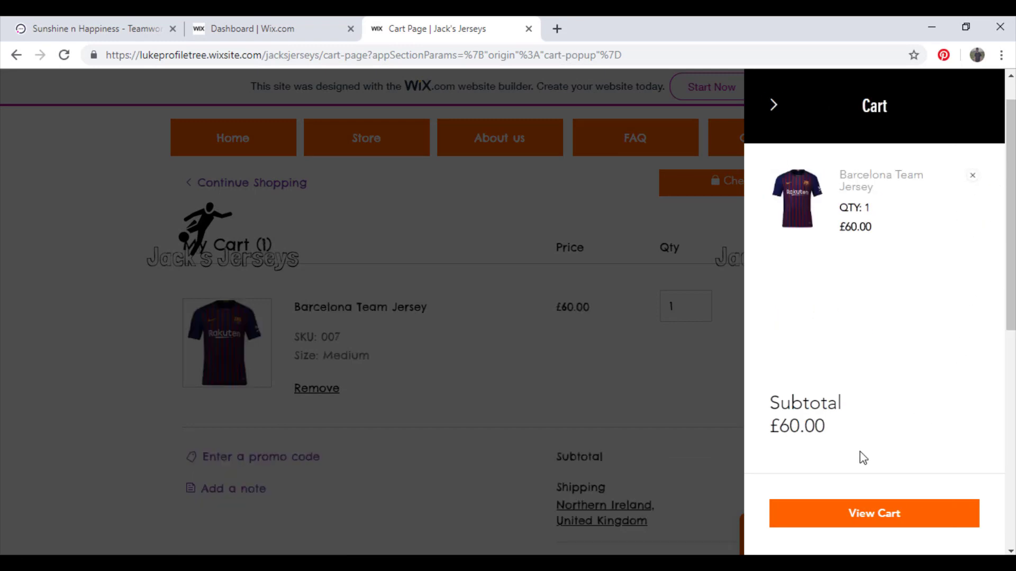
click(855, 523)
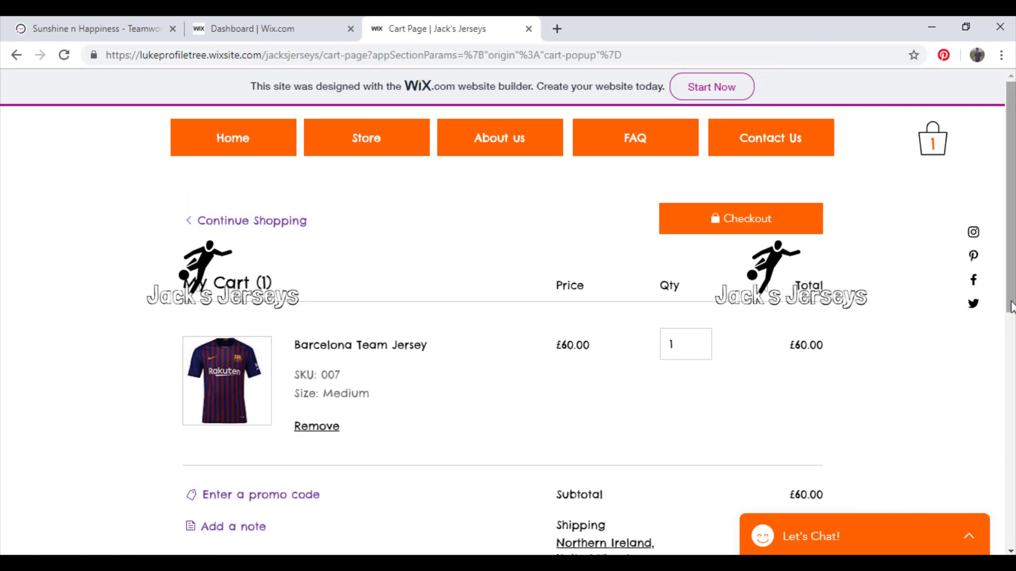
drag(1008, 302, 1010, 389)
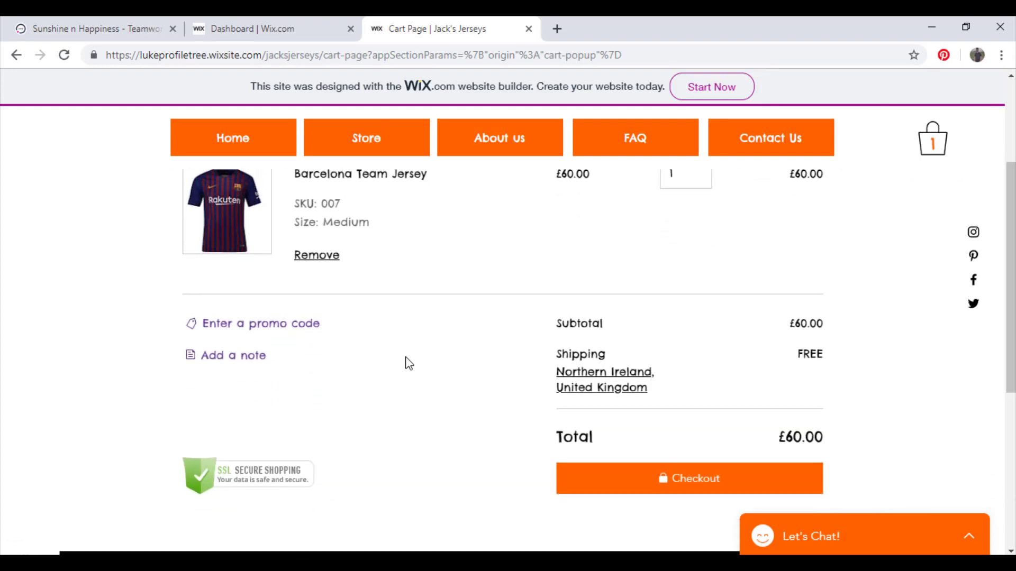
Step: Try promo code European1, which is rejected for needing more products
click(324, 332)
text(European1)
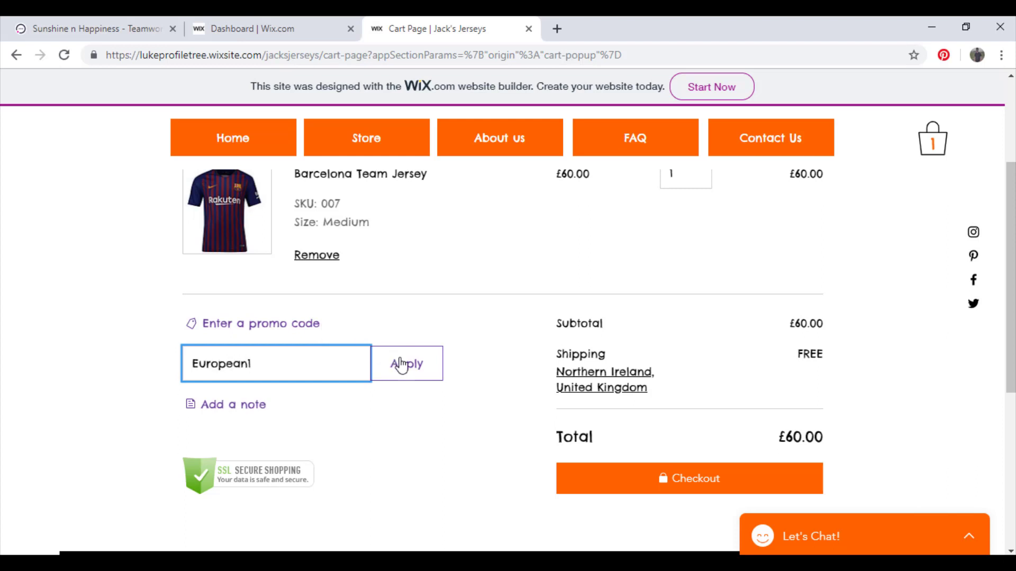
click(402, 365)
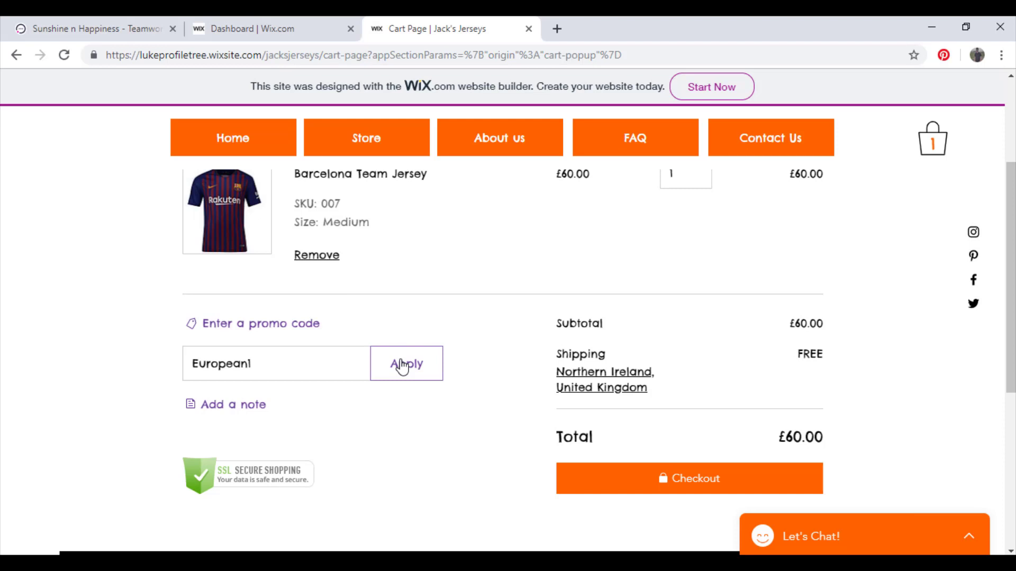
click(402, 366)
scroll(1011, 238, up, 2)
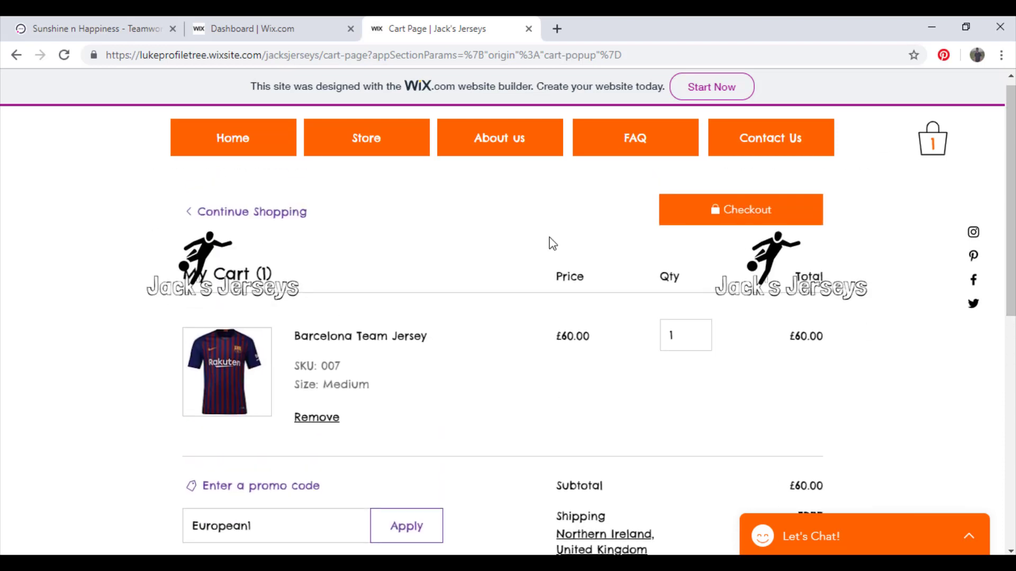
Step: Add three more Medium Barcelona Team Jerseys to the cart
click(369, 149)
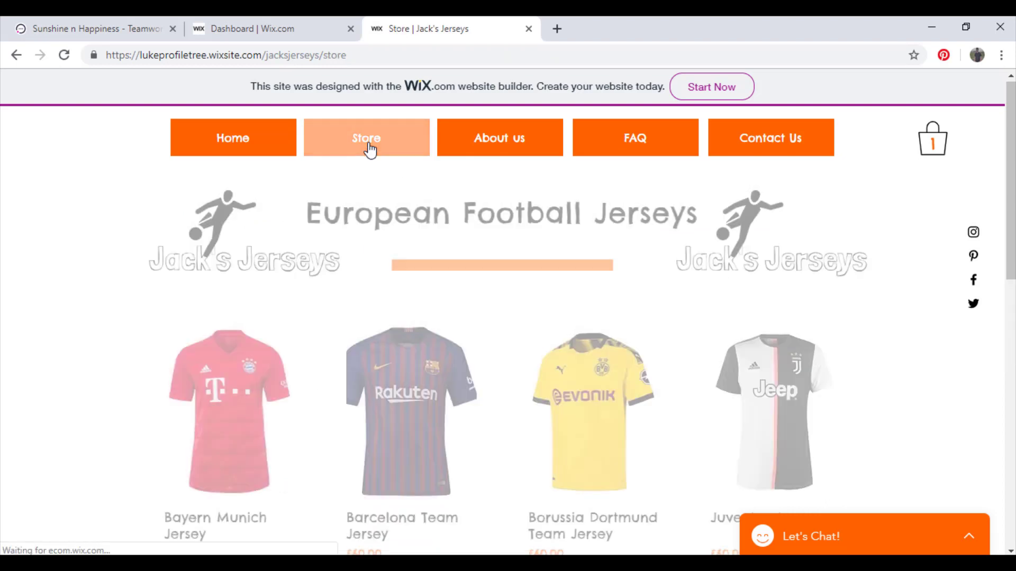
click(439, 391)
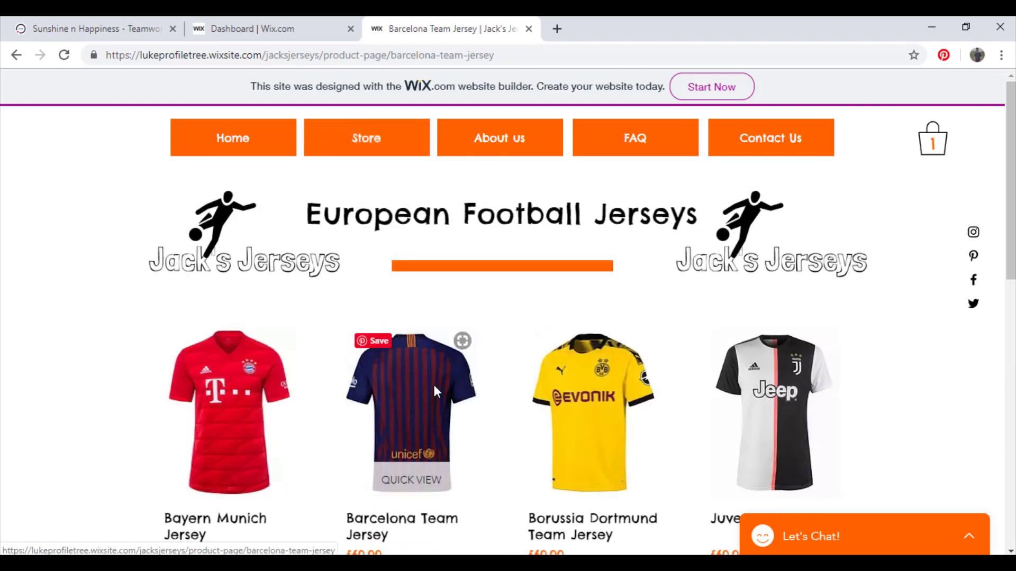
mouse_move(595, 511)
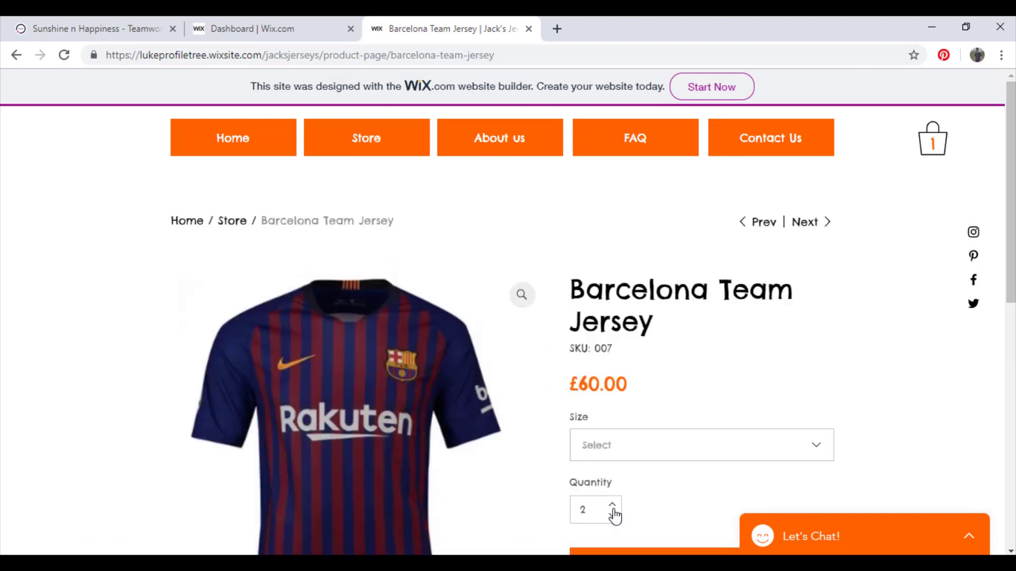
click(816, 451)
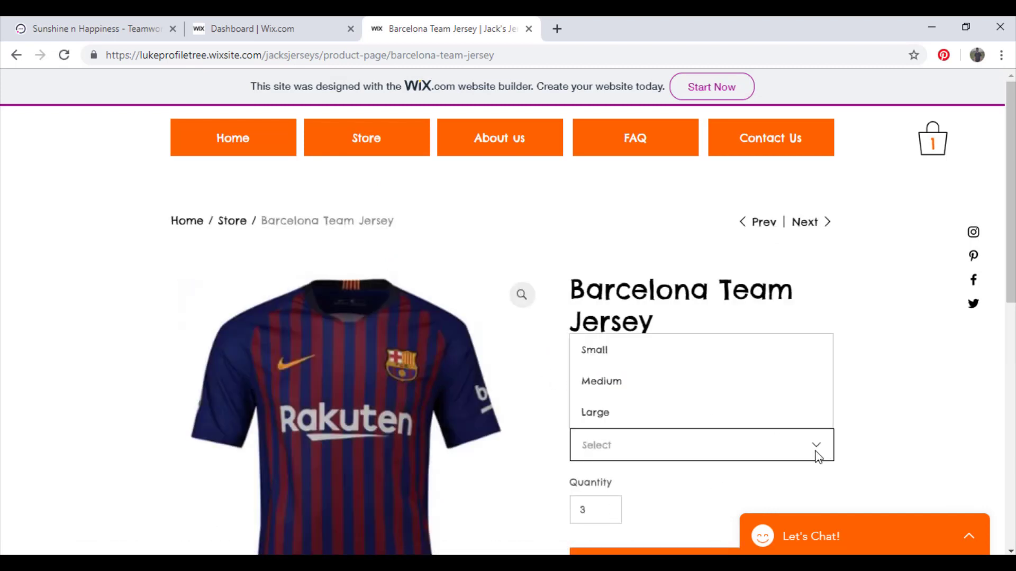
click(690, 389)
scroll(782, 361, down, 5)
click(705, 256)
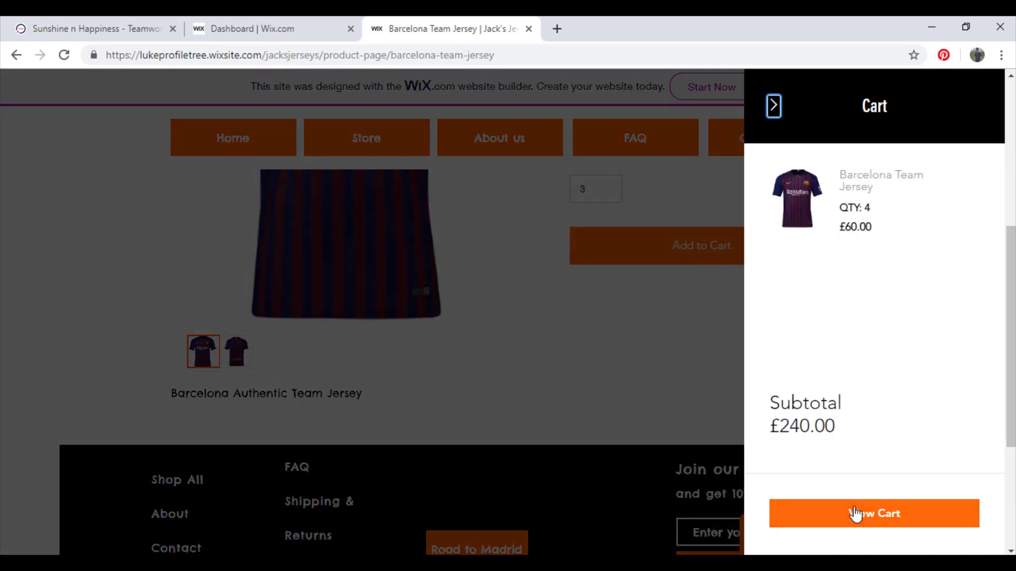
Step: Apply European1 for £120.00 off the four jerseys and test checkout
click(855, 514)
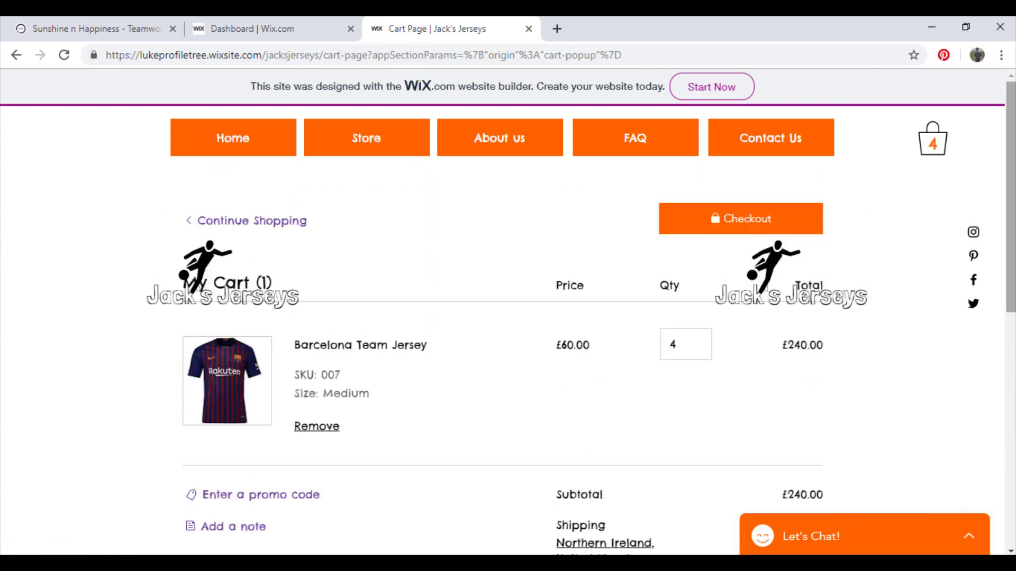
scroll(508, 357, down, 1)
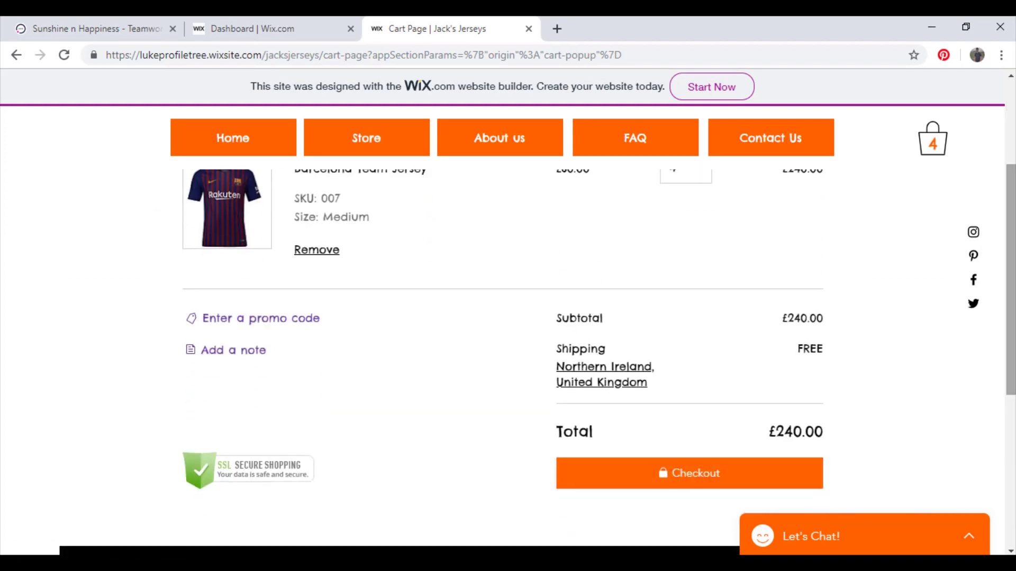
click(317, 323)
text(Europ)
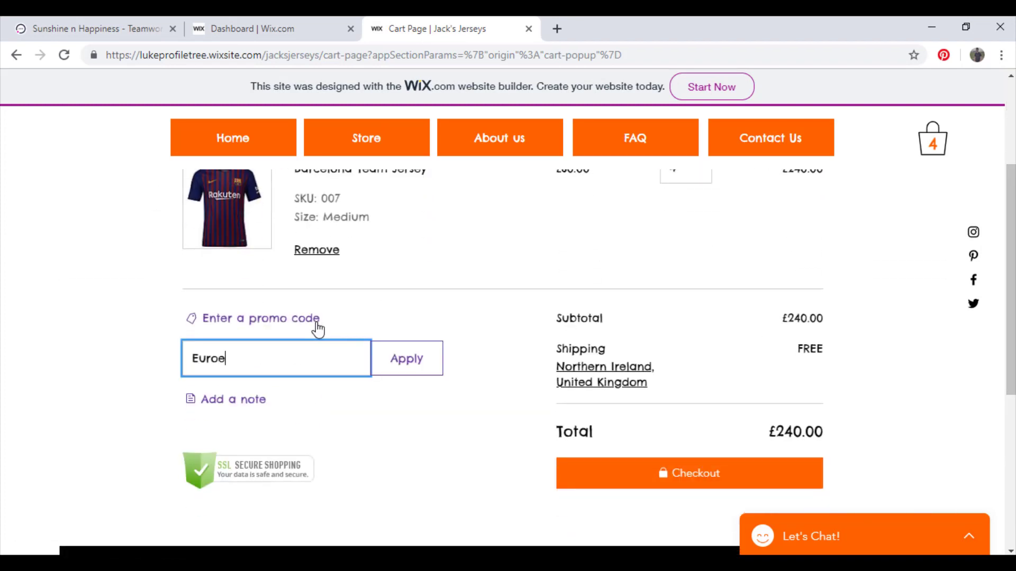
text(ean1)
click(419, 368)
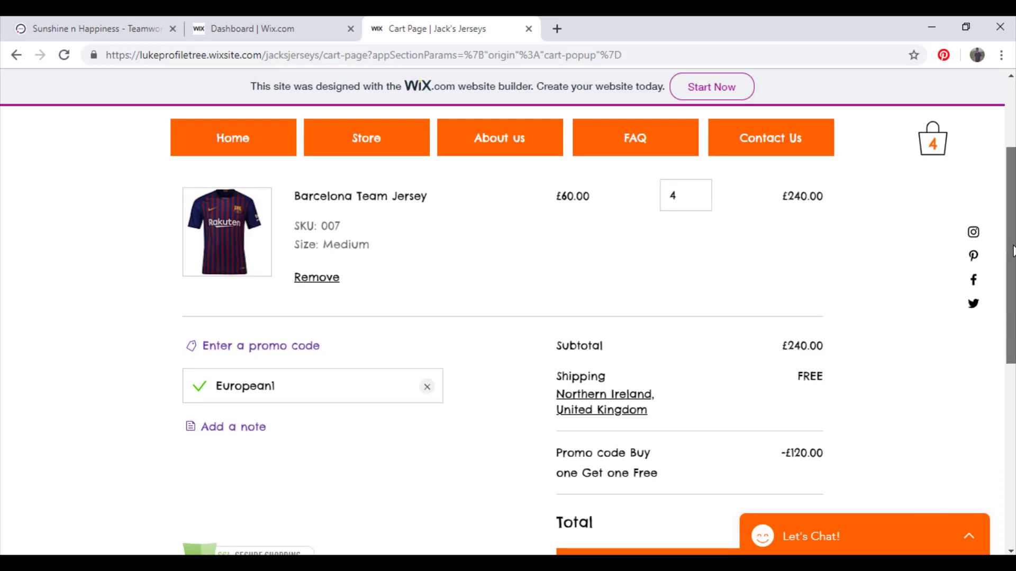
drag(1010, 261, 1009, 290)
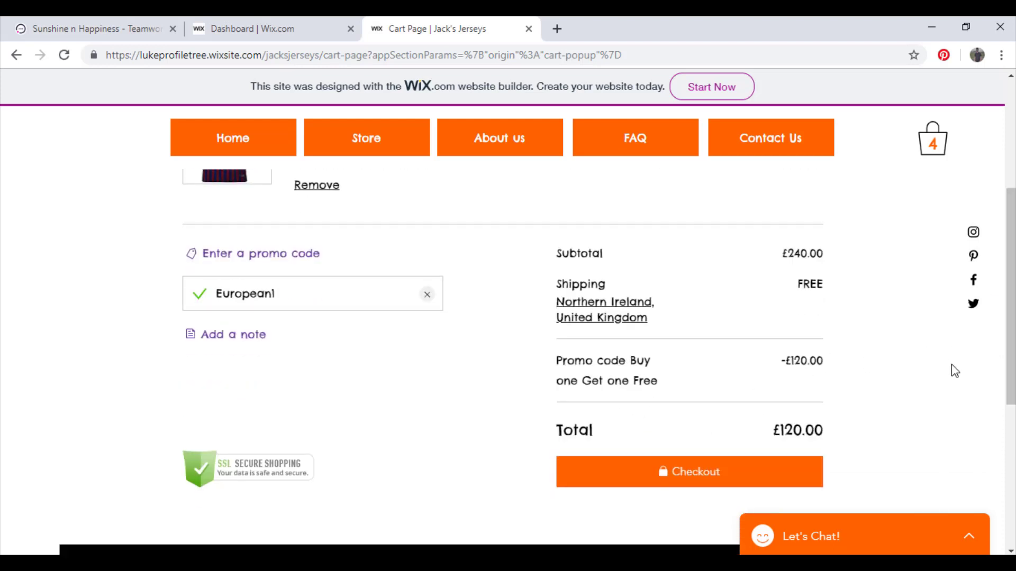
click(758, 480)
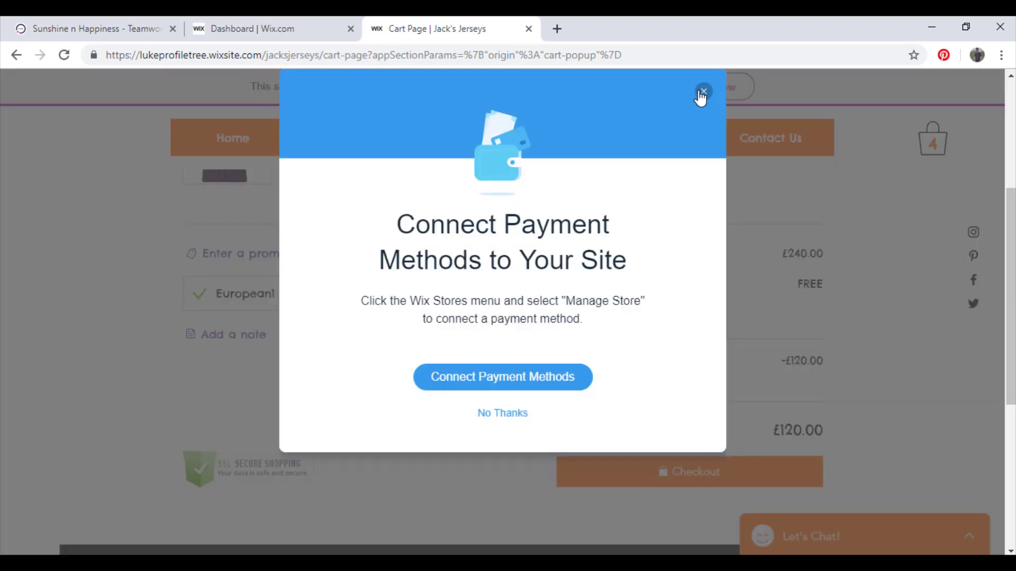
Step: Dismiss the payment methods prompt and return to the Jack's Jerseys dashboard with Site Actions closed
click(702, 93)
click(305, 26)
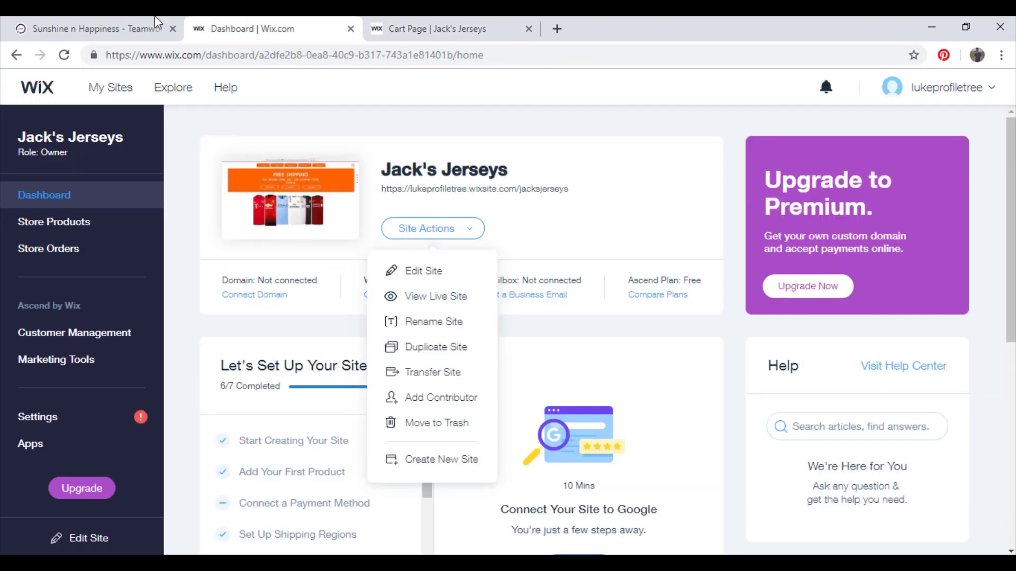
click(611, 185)
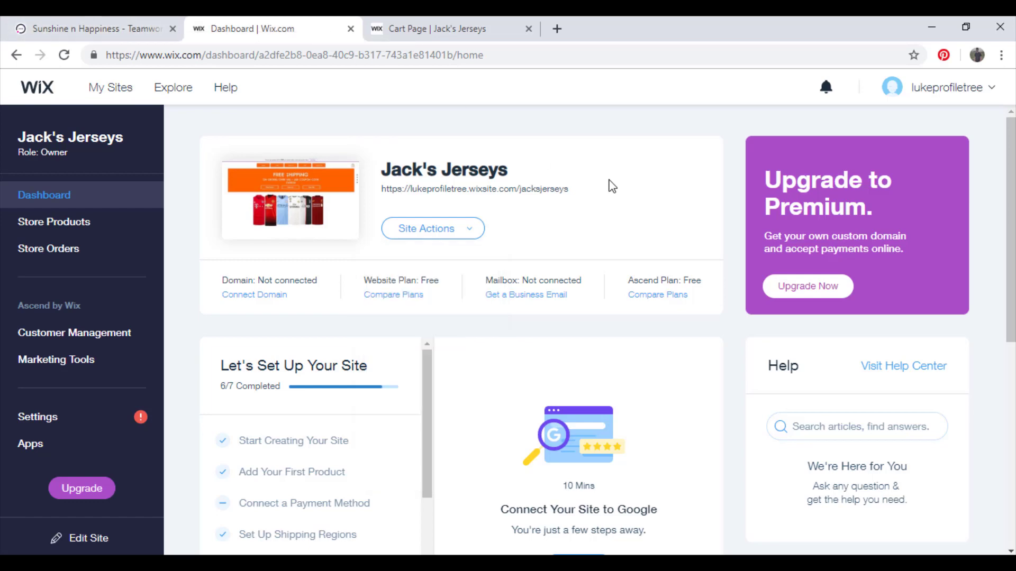